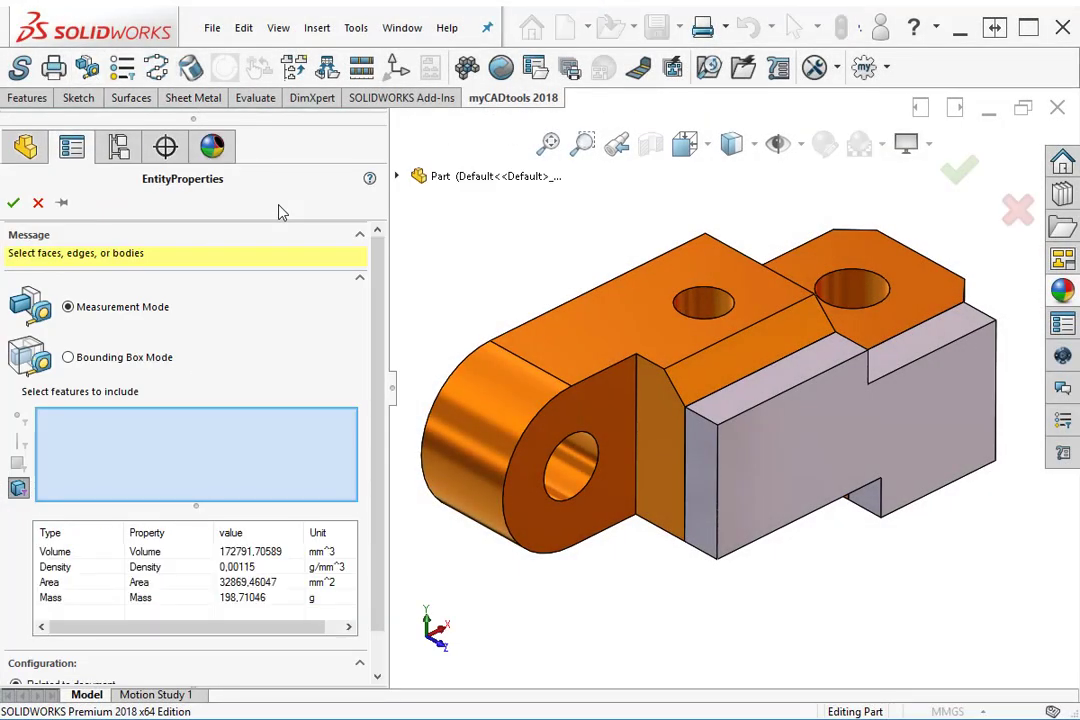
Step: Compute the bounding box, then align it to the principal axes of inertia: 133.56 × 59.68 × 50.51 mm
left_click(116, 365)
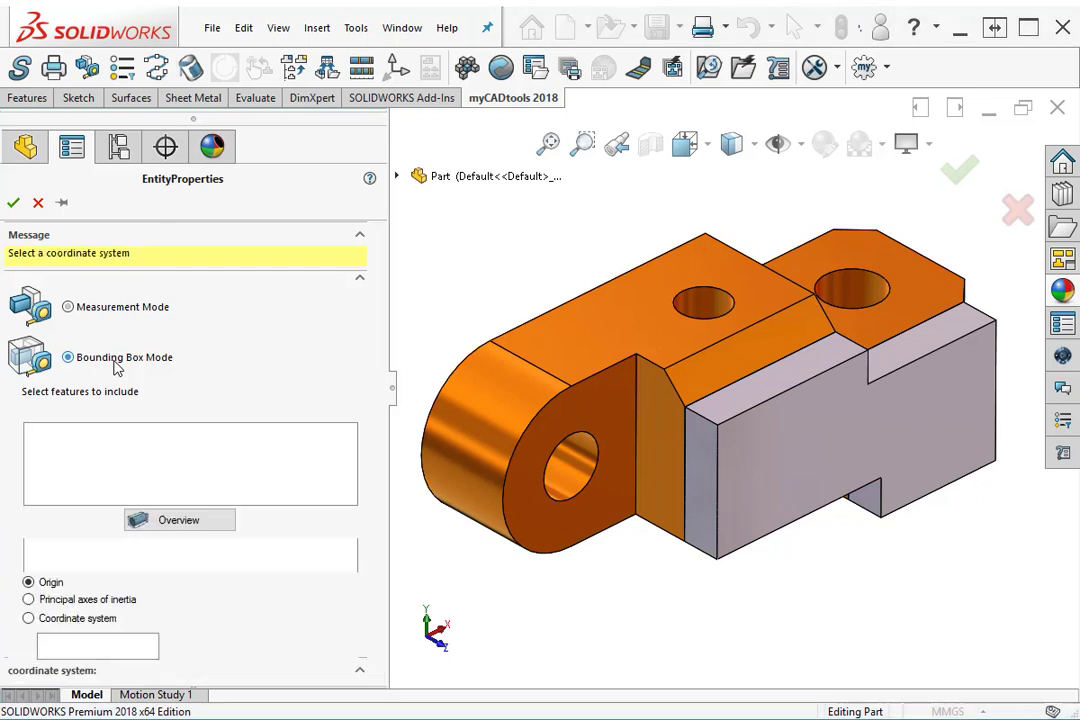
left_click(190, 507)
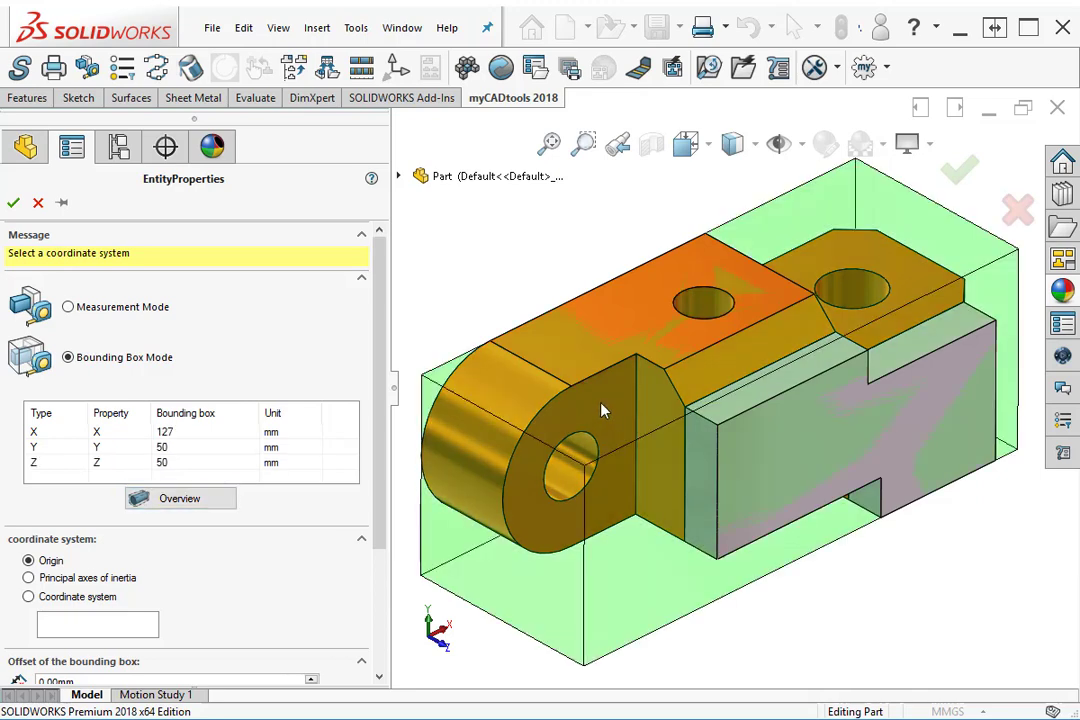
middle_click_drag(600, 407, 620, 393)
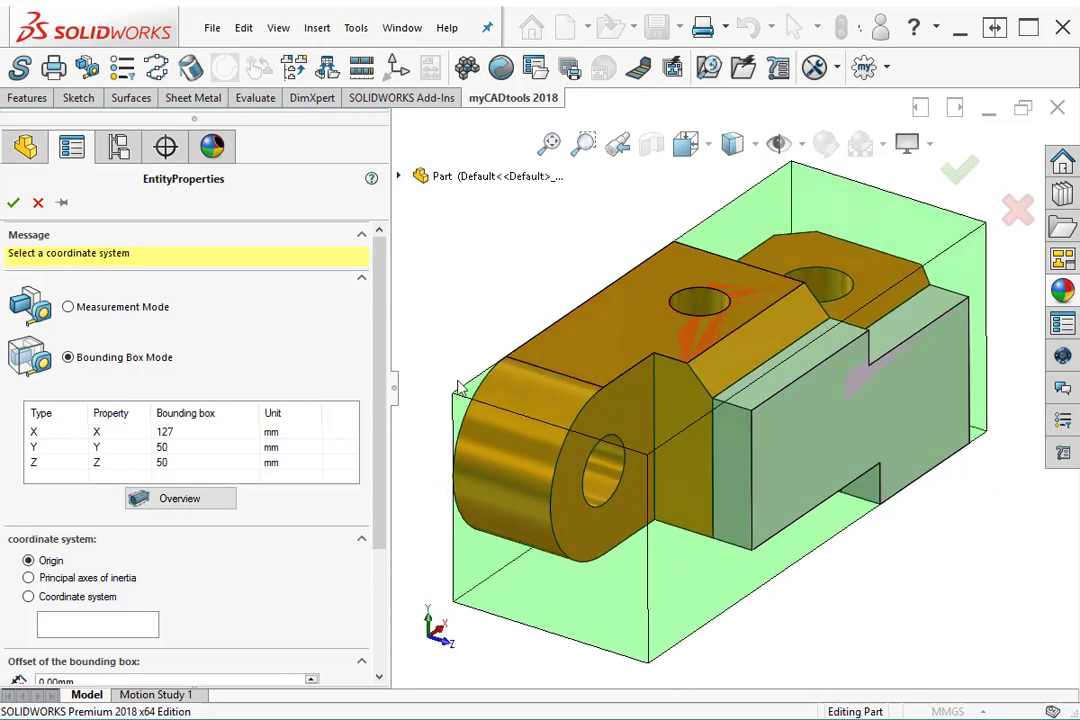
left_click(78, 578)
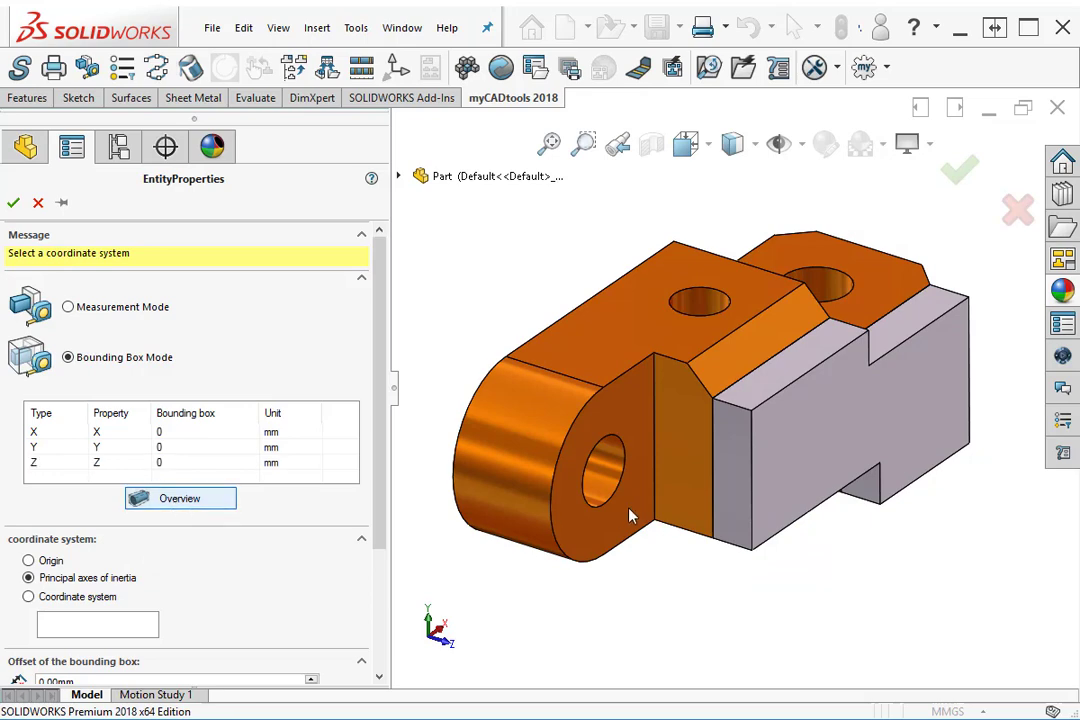
mouse_move(655, 434)
middle_mouse_down()
mouse_move(696, 489)
mouse_move(677, 461)
mouse_move(545, 460)
middle_mouse_up()
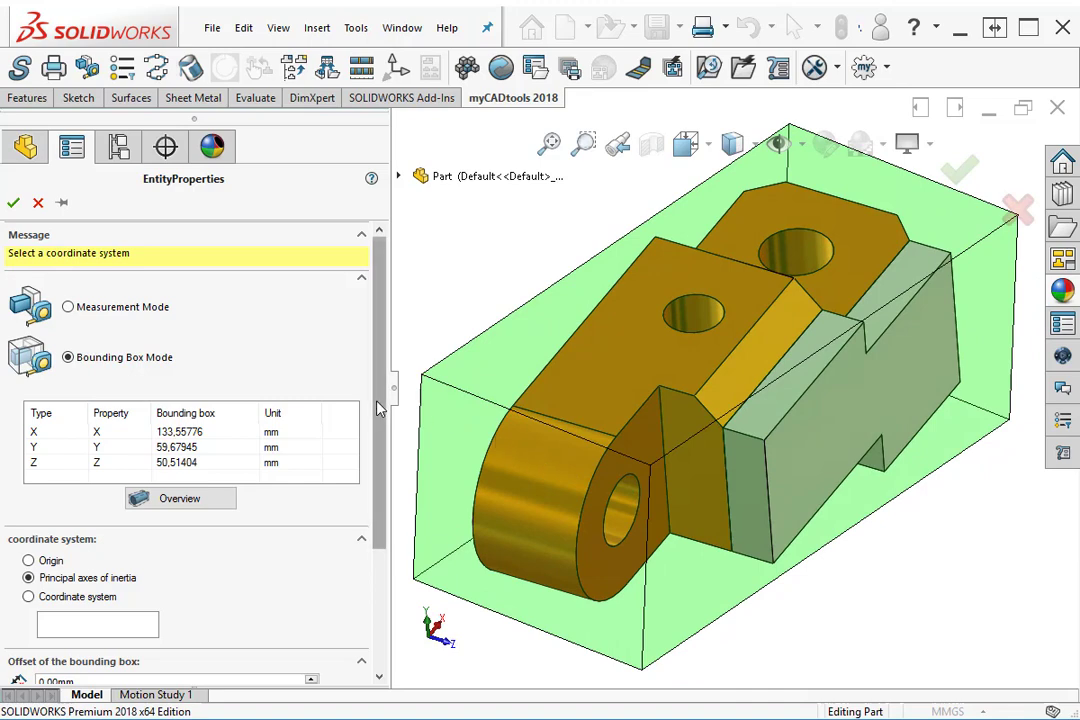
scroll(383, 447, "down", 1)
scroll(383, 447, "down", 5)
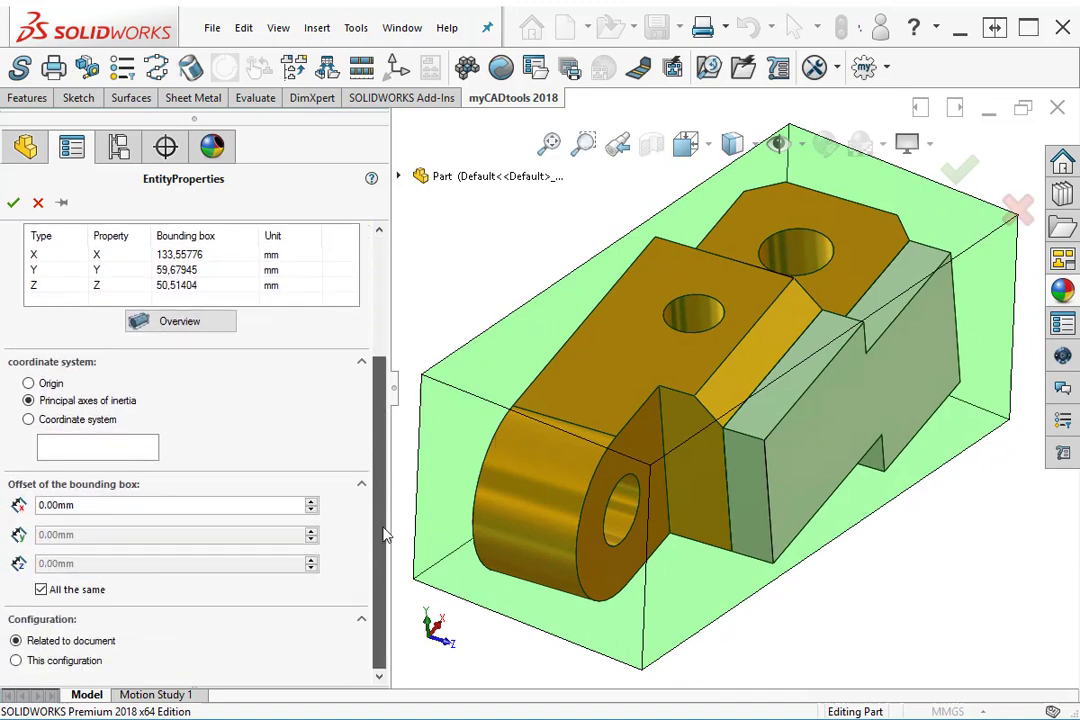
Step: Raise the bounding box offset to 5 mm and base it on the origin, yielding 137 × 60 × 60 mm
left_click(313, 508)
left_click(313, 508)
left_click(313, 508)
left_click(313, 508)
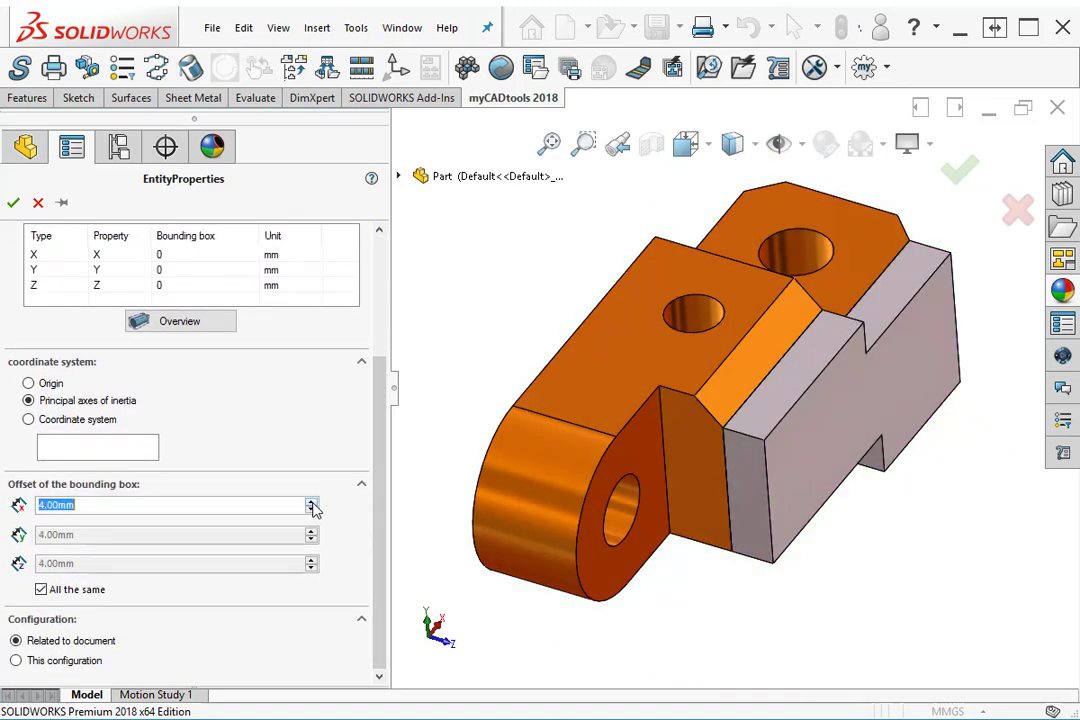
left_click(313, 508)
left_click(29, 383)
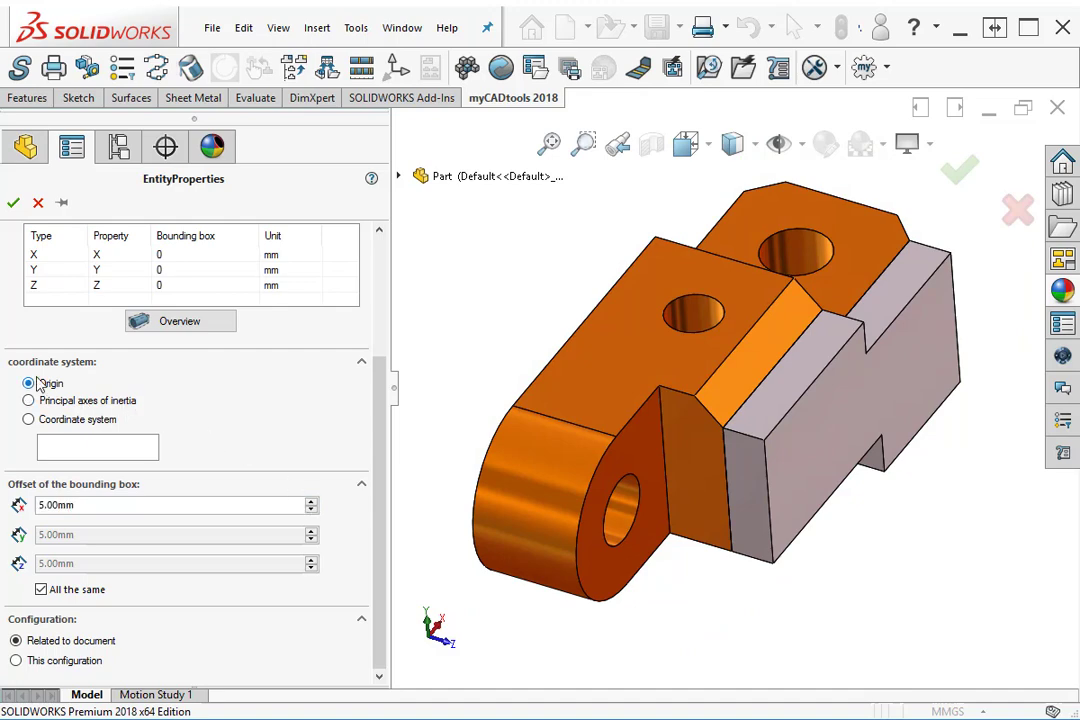
left_click(188, 320)
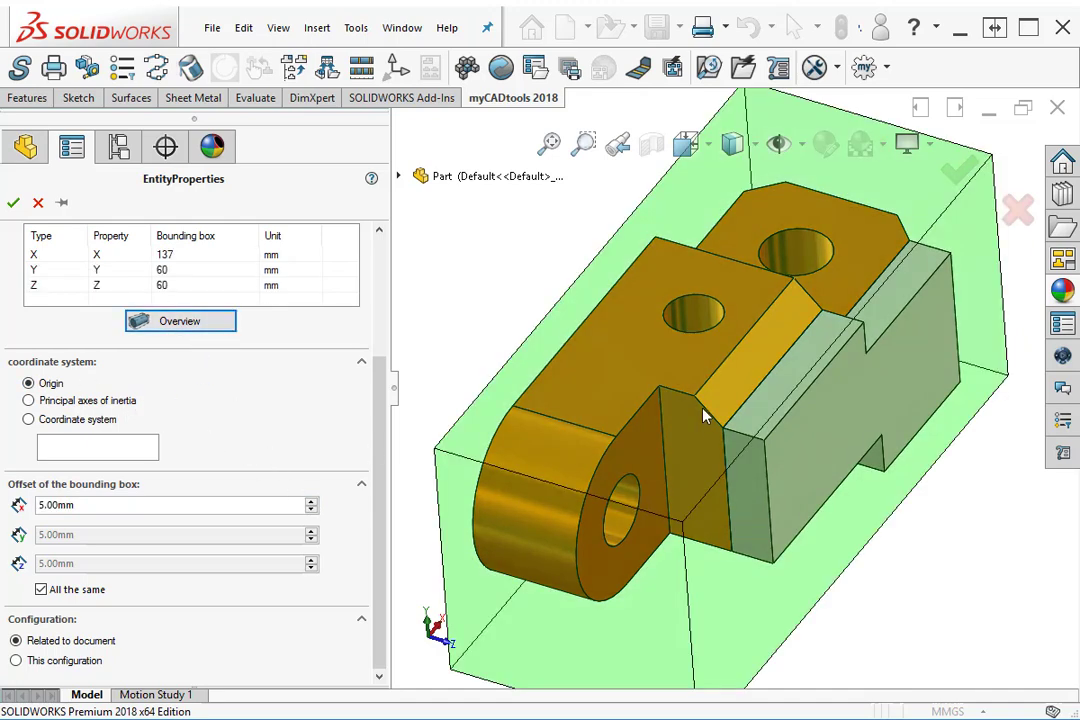
mouse_move(712, 441)
middle_mouse_down()
mouse_move(654, 346)
mouse_move(765, 405)
middle_mouse_up()
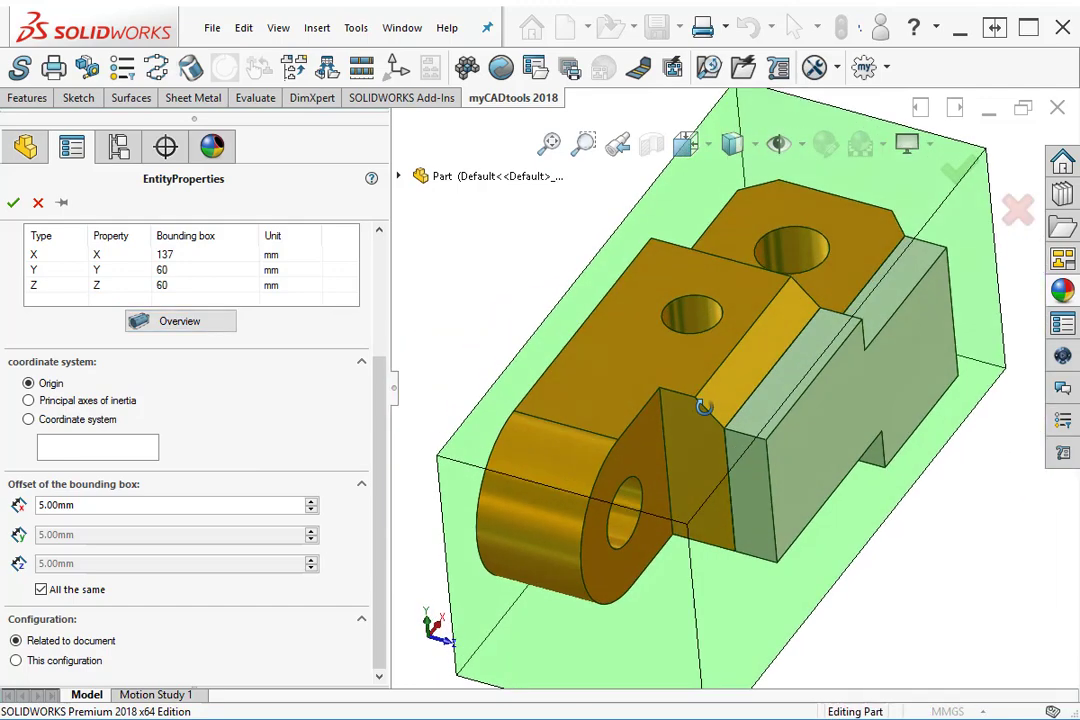
left_click_drag(380, 430, 380, 303)
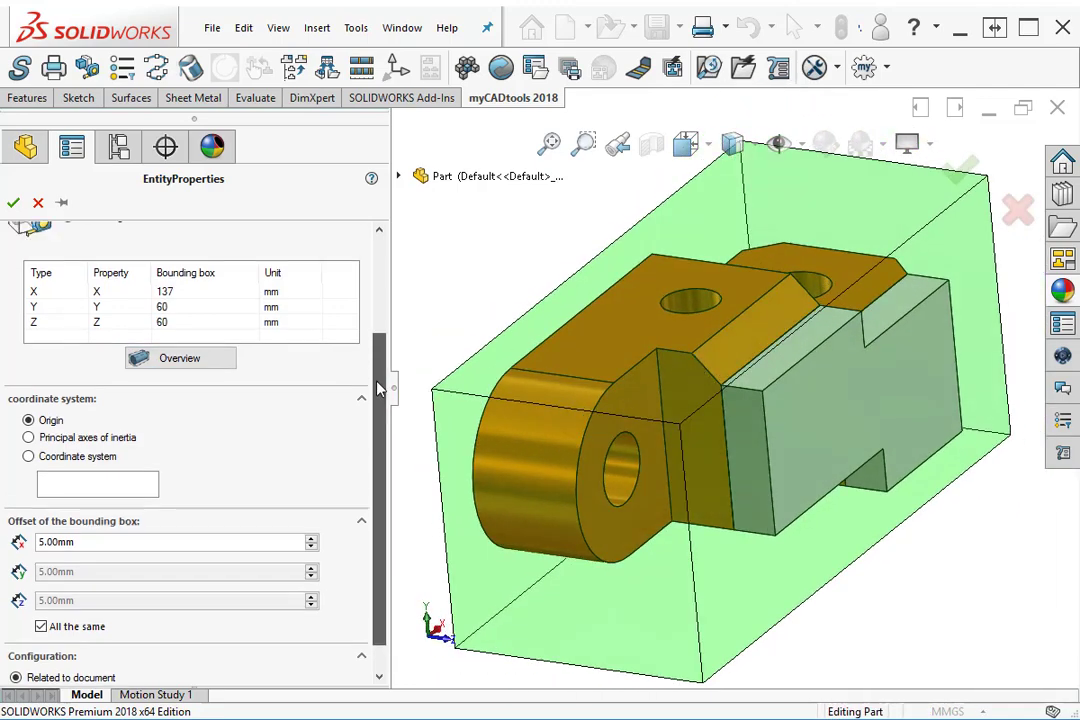
Step: Rename the X, Y, Z properties to XB, YB, ZB and save them as UpdateProperties1
double_click(112, 433)
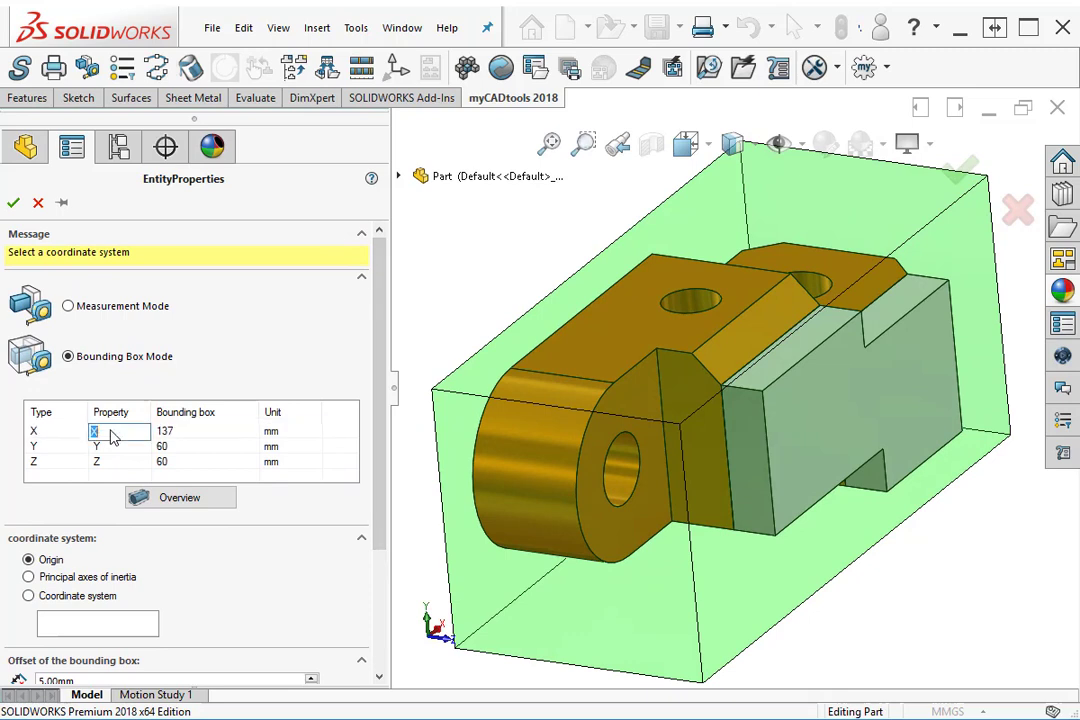
left_click(100, 446)
double_click(100, 446)
type("YB")
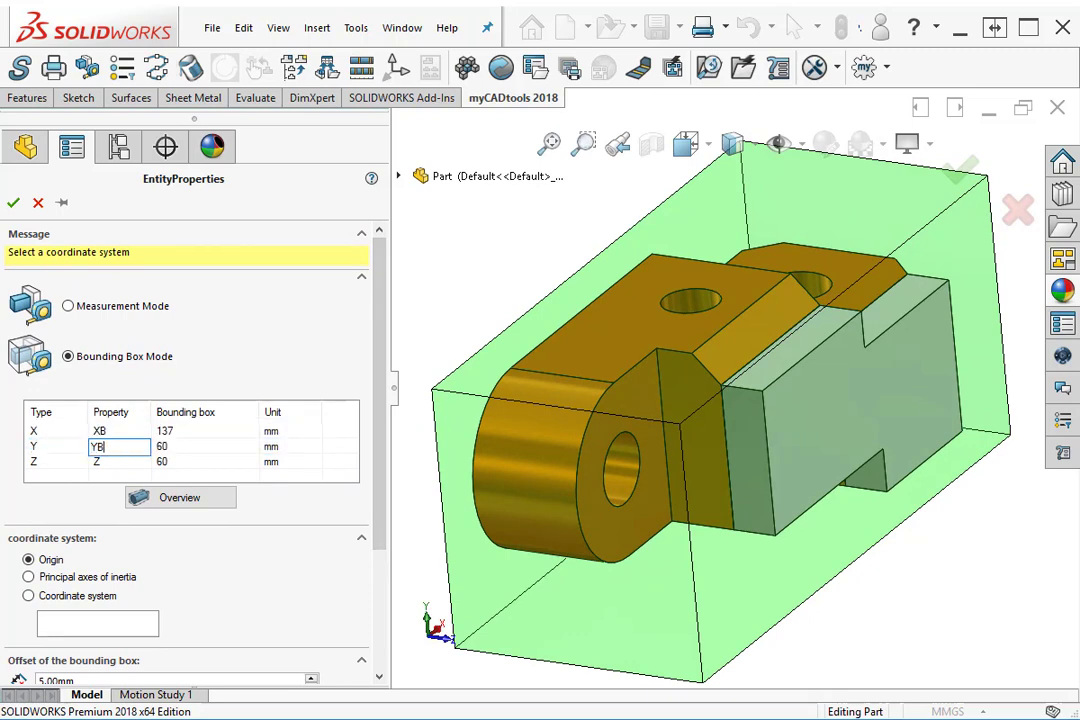
double_click(117, 462)
key("Return")
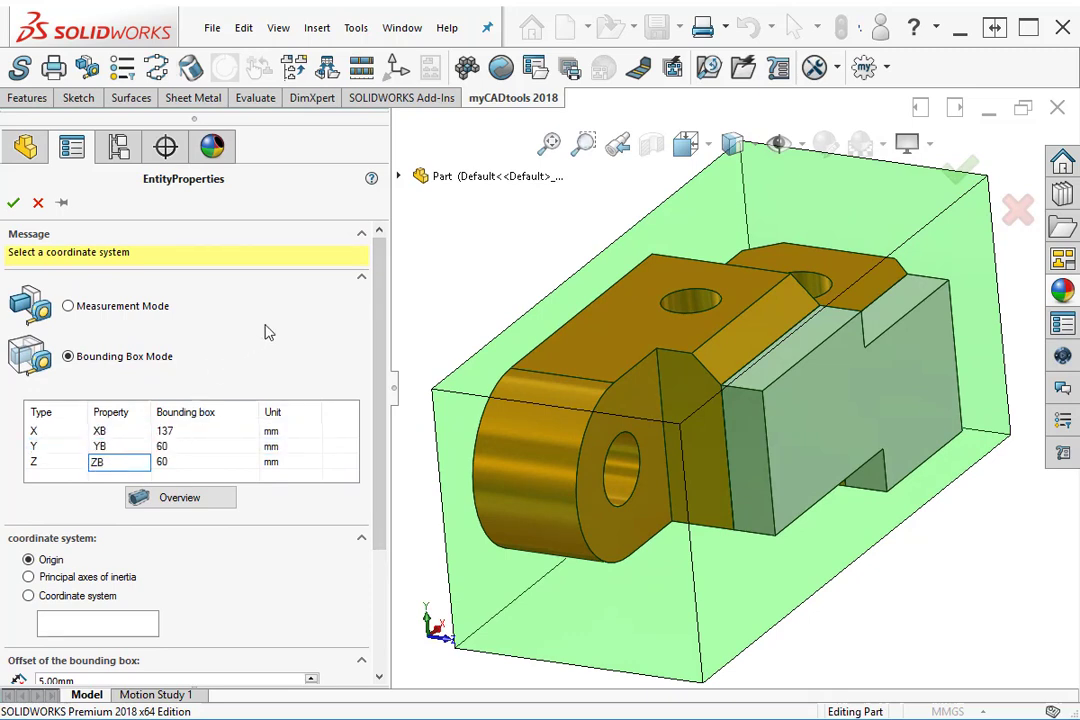
left_click(14, 203)
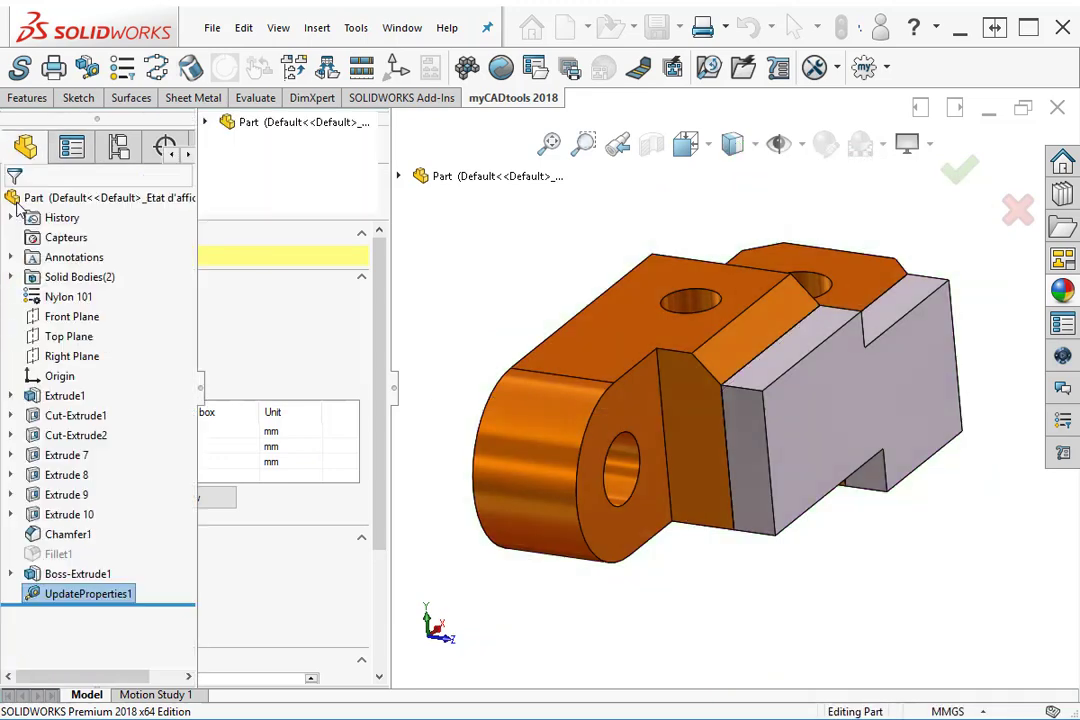
middle_click_drag(622, 350, 707, 425)
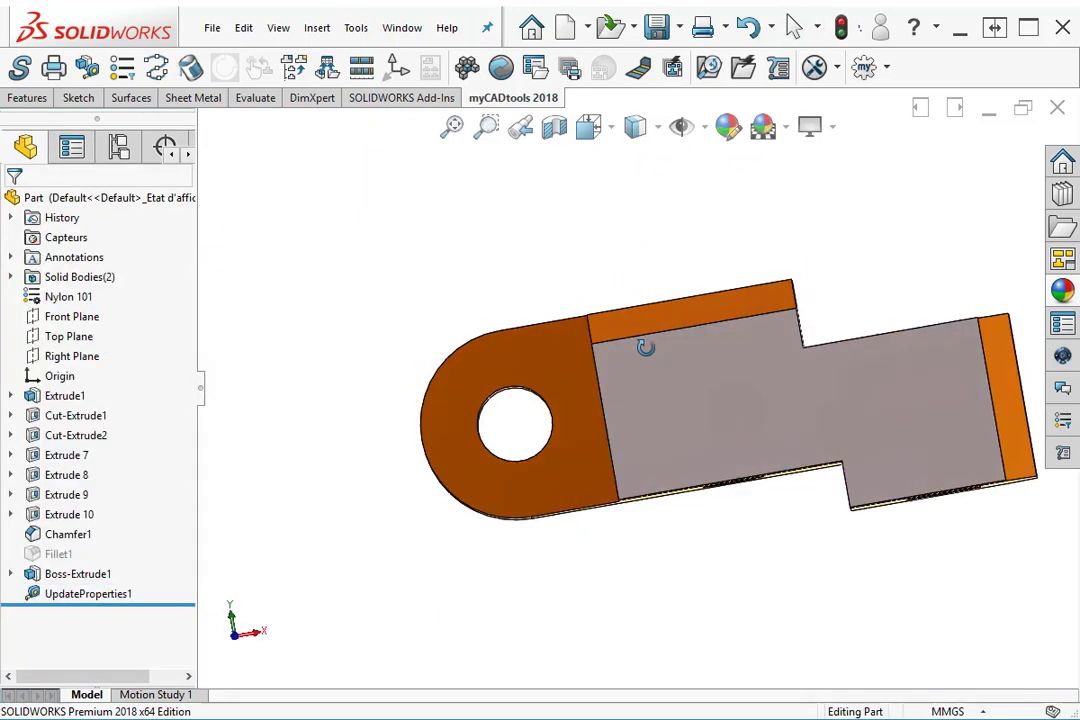
left_click(212, 28)
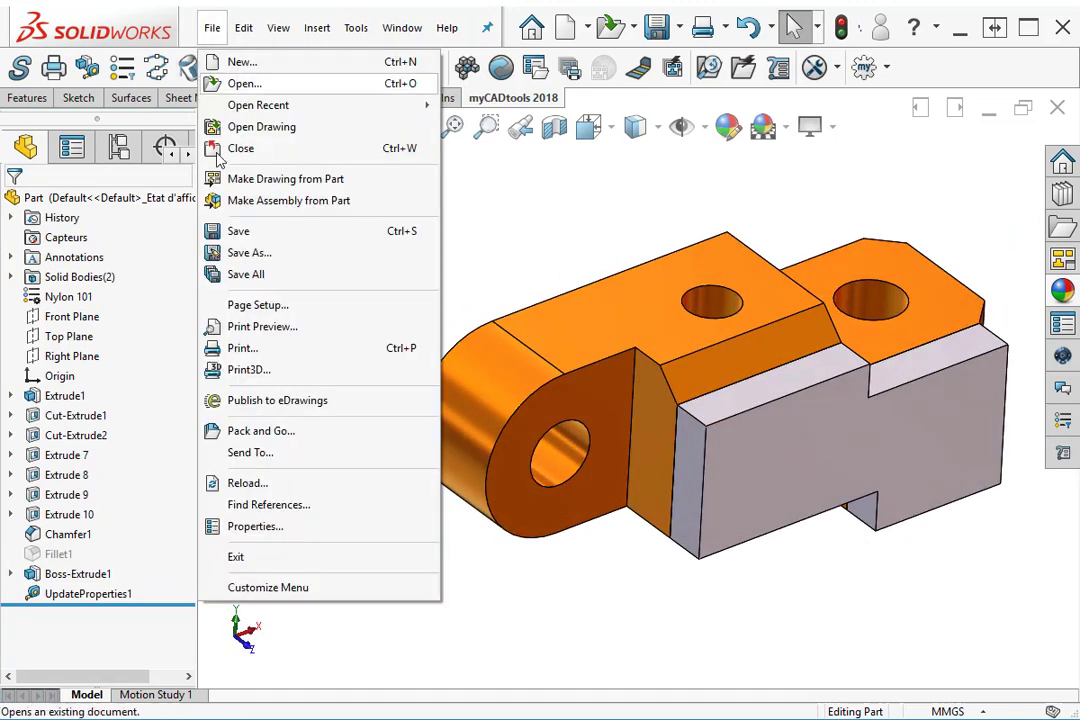
left_click(265, 527)
left_click(362, 312)
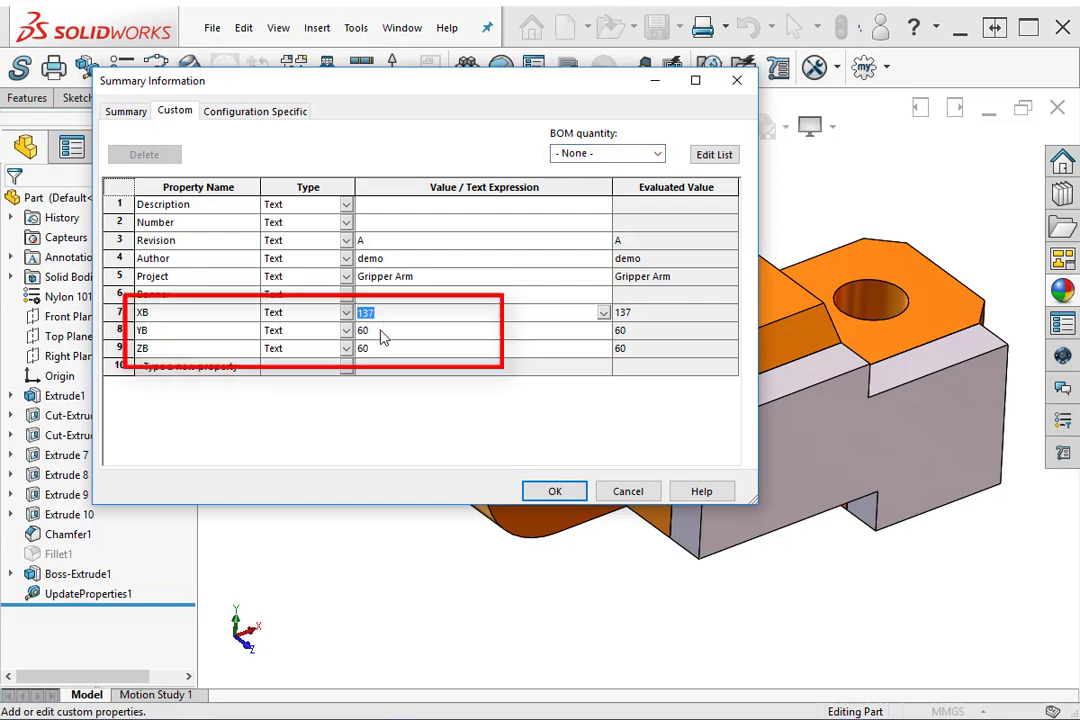
left_click(363, 331)
left_click(366, 347)
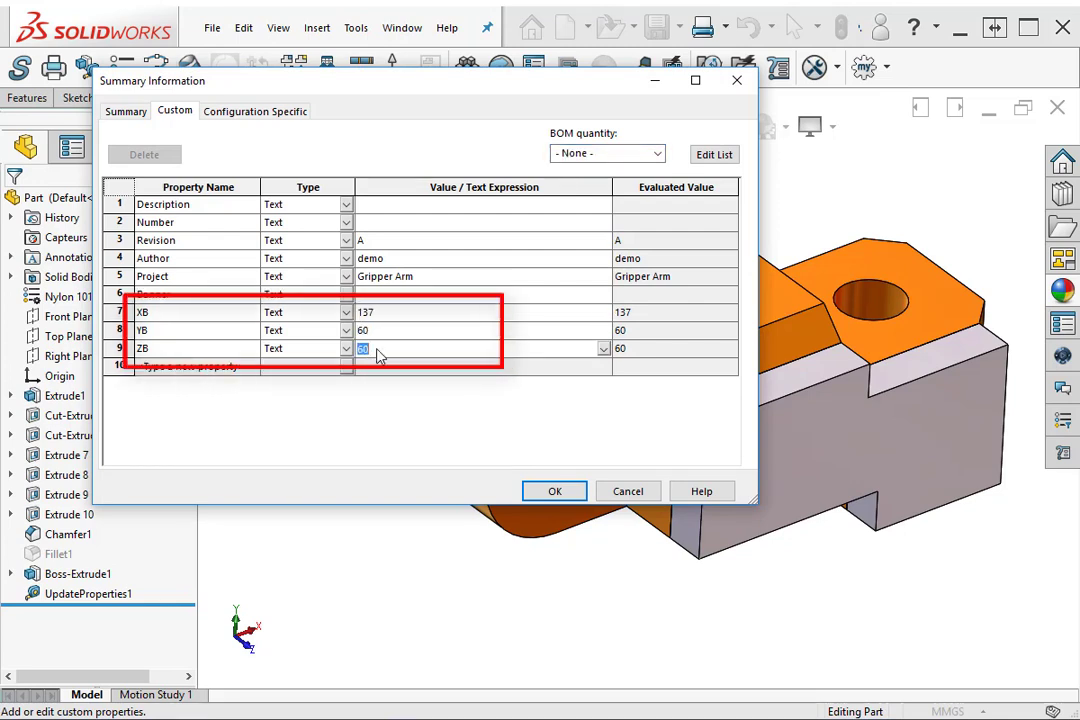
left_click(380, 313)
left_click_drag(380, 313, 348, 316)
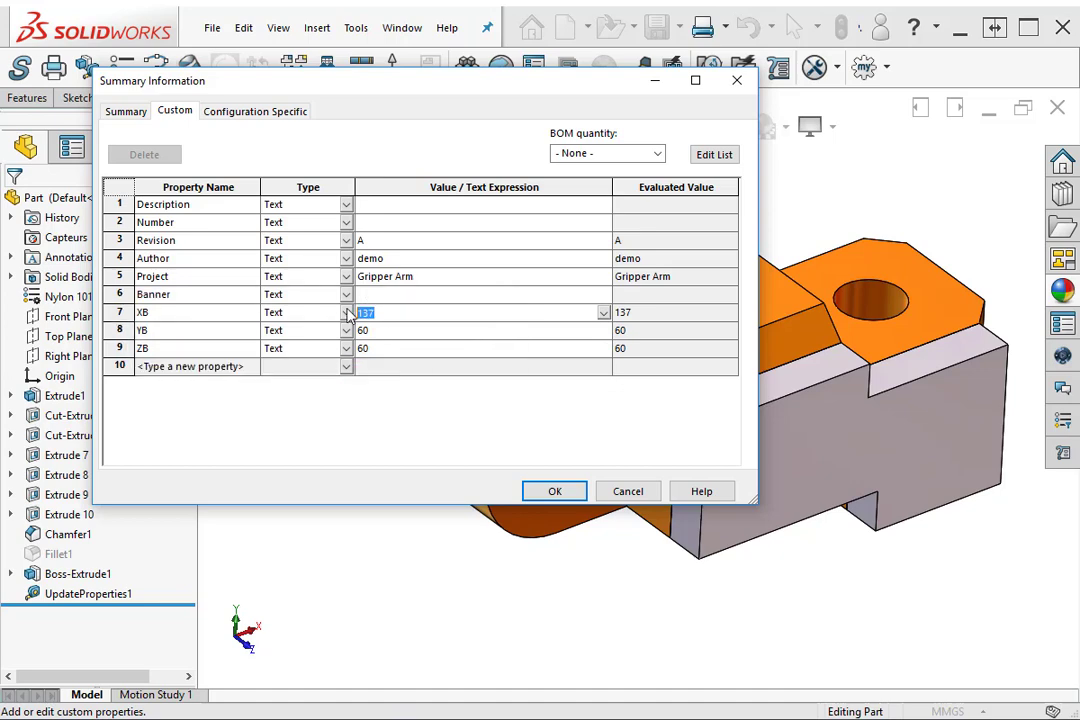
left_click(558, 489)
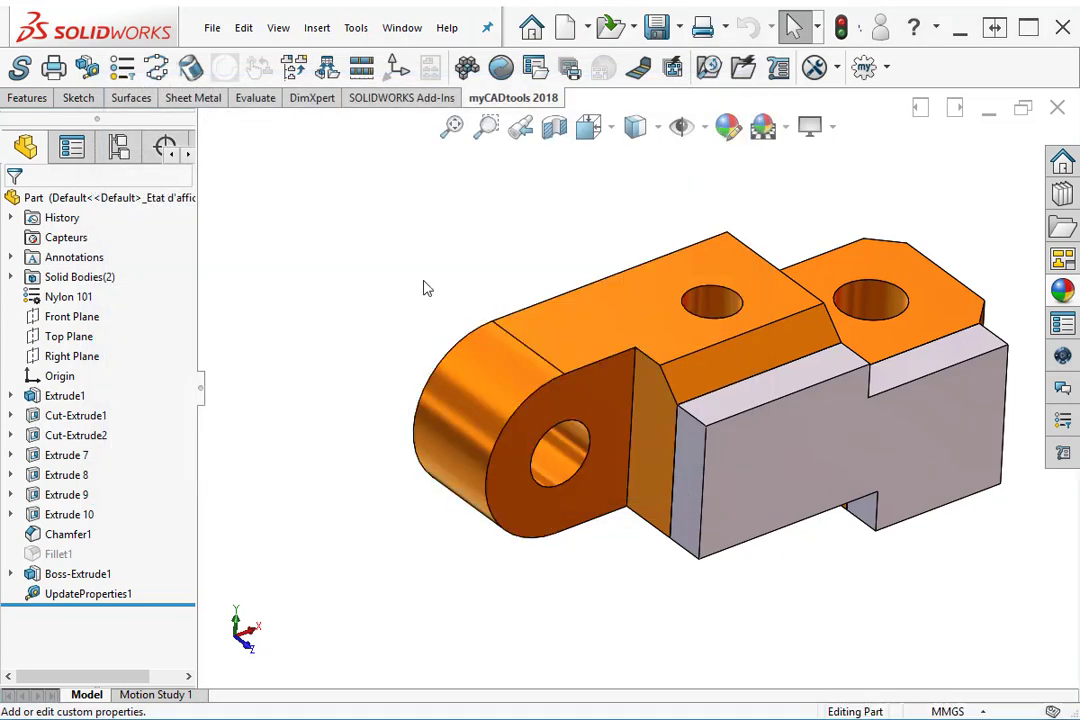
Step: Change Extrude1's length dimension from 127 mm to 200 mm and rebuild the part
double_click(634, 304)
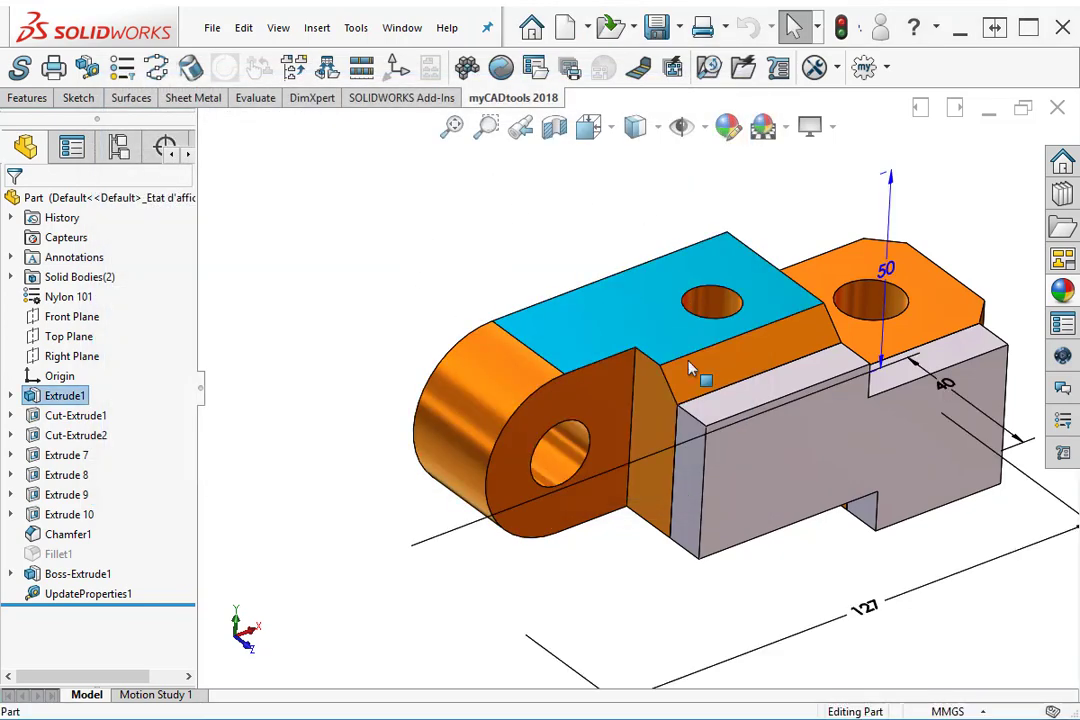
double_click(864, 608)
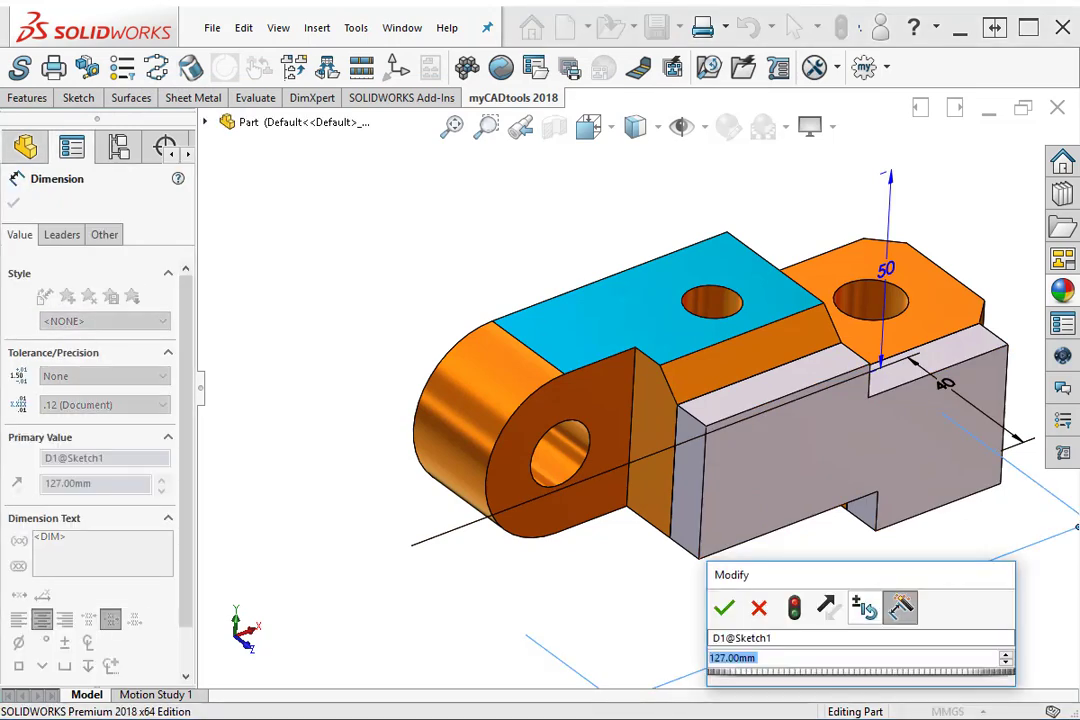
type("200")
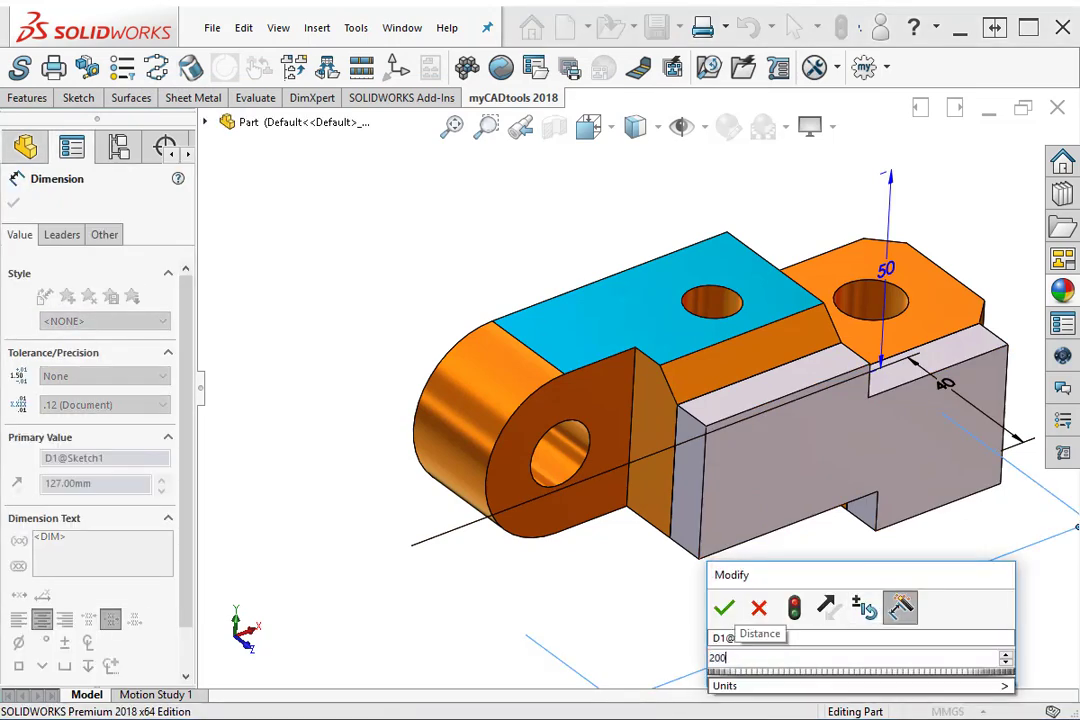
left_click(796, 609)
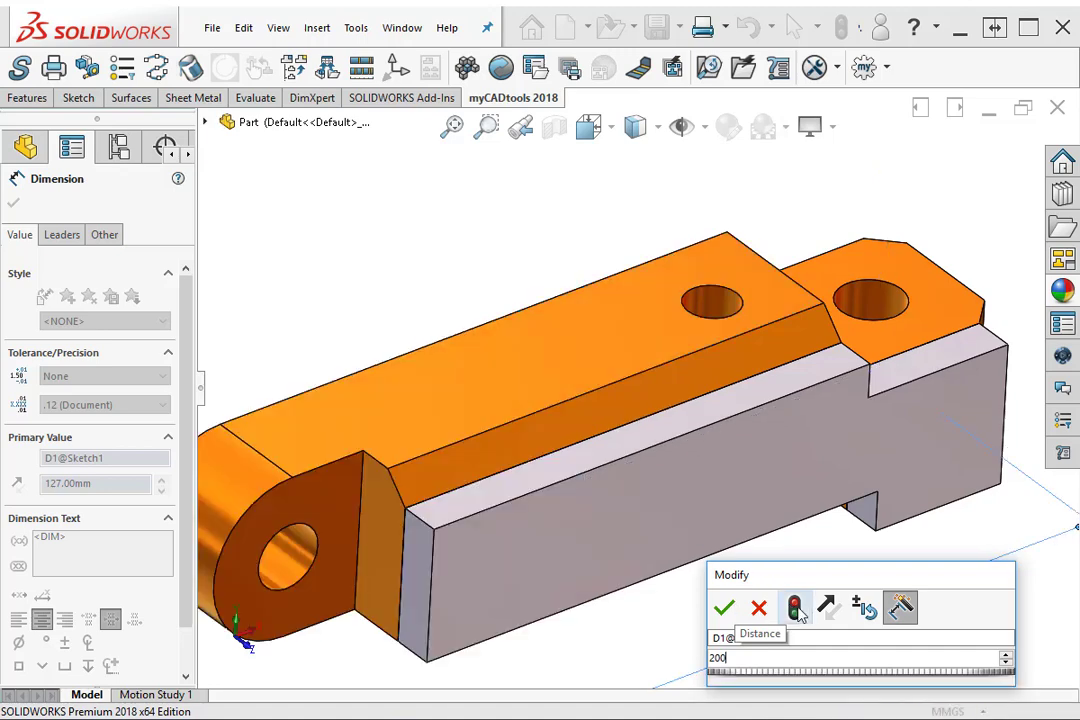
left_click(726, 609)
scroll(482, 378, "up", 3)
left_click(365, 286)
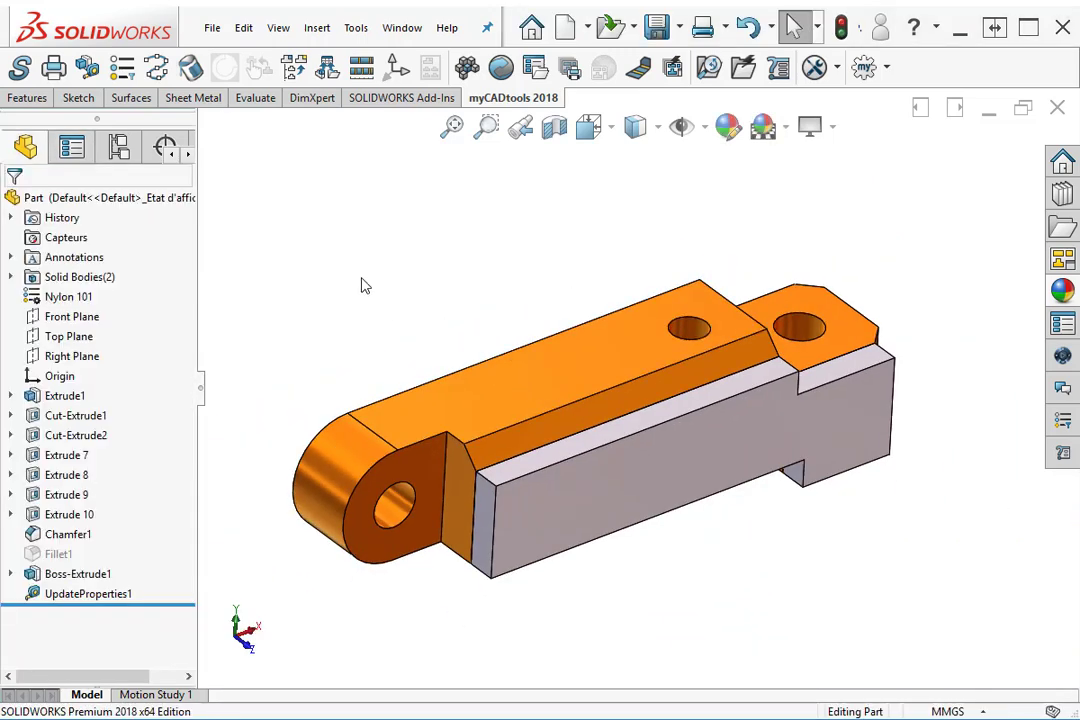
Step: Confirm in File > Properties that the XB custom property now reads 210, then close the dialog
left_click(212, 27)
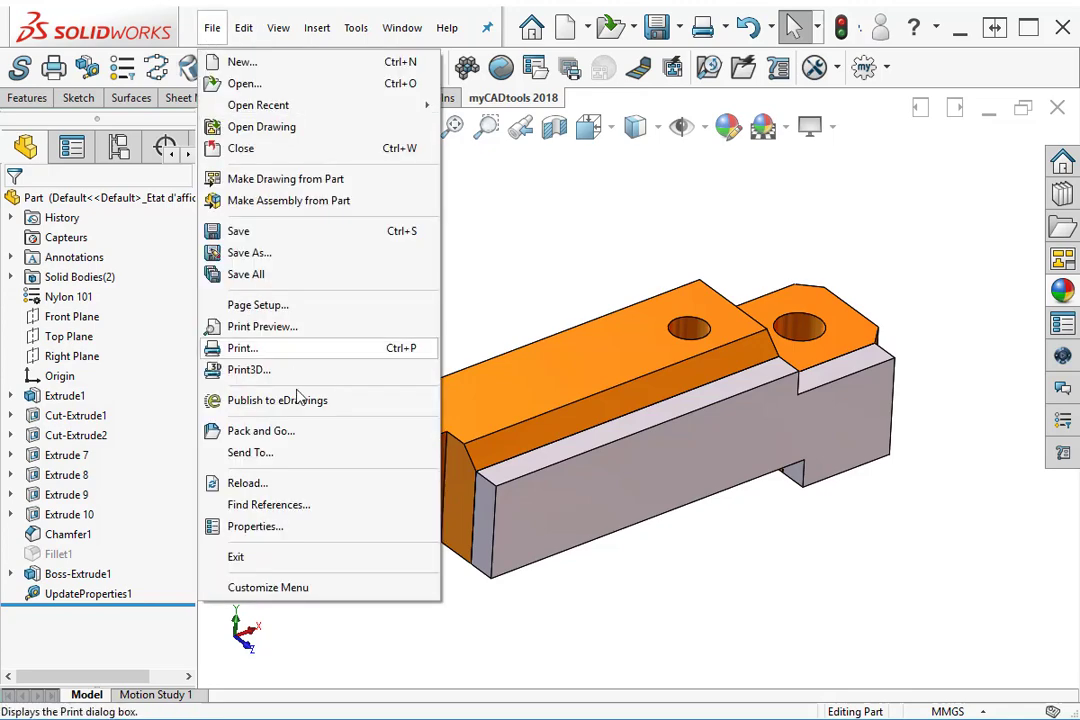
left_click(283, 530)
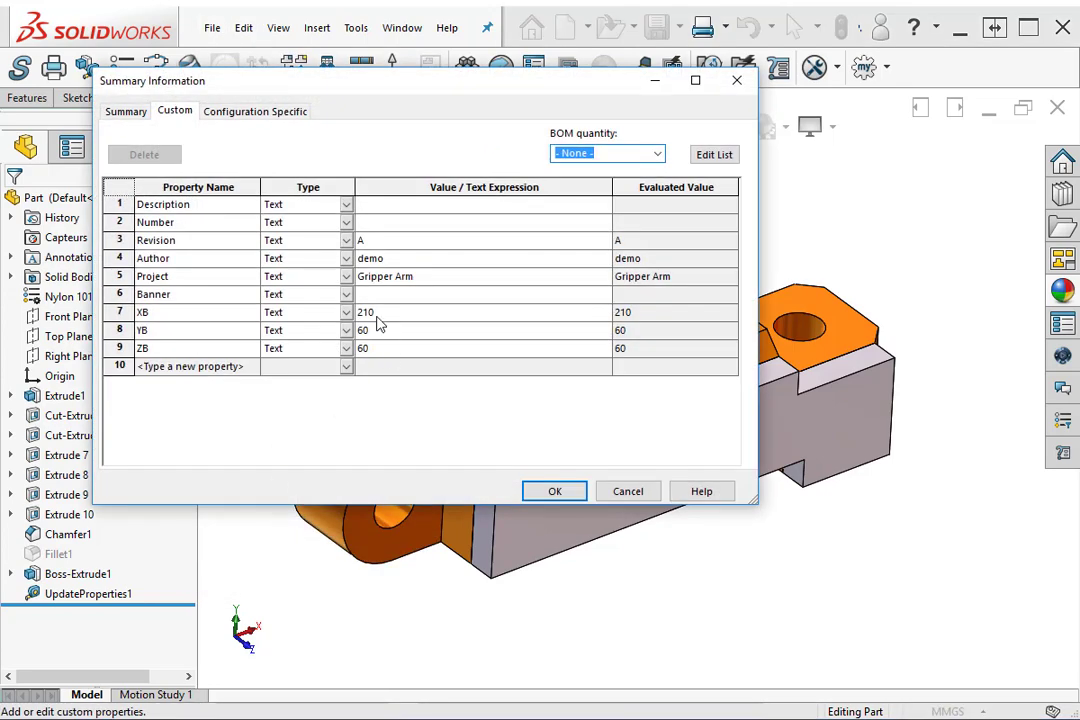
left_click(375, 312)
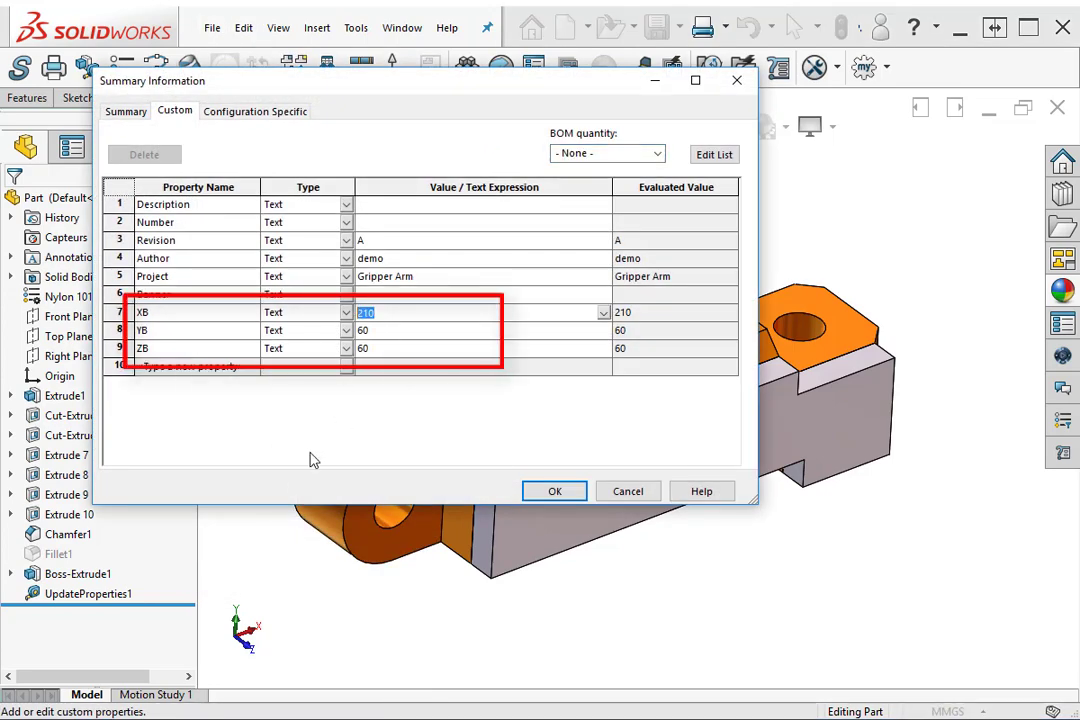
left_click(556, 491)
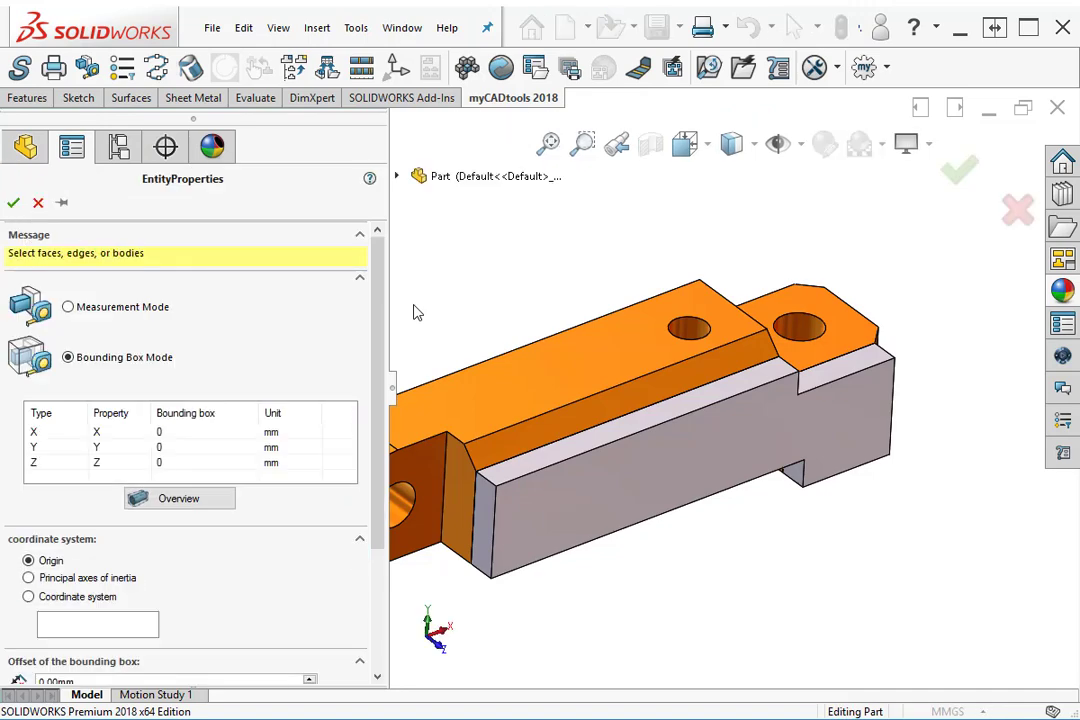
Step: In Measurement Mode, trial-measure a vertex, a vertex distance, a long edge and a side face, then clear them
middle_click_drag(447, 313, 556, 277, "ctrl")
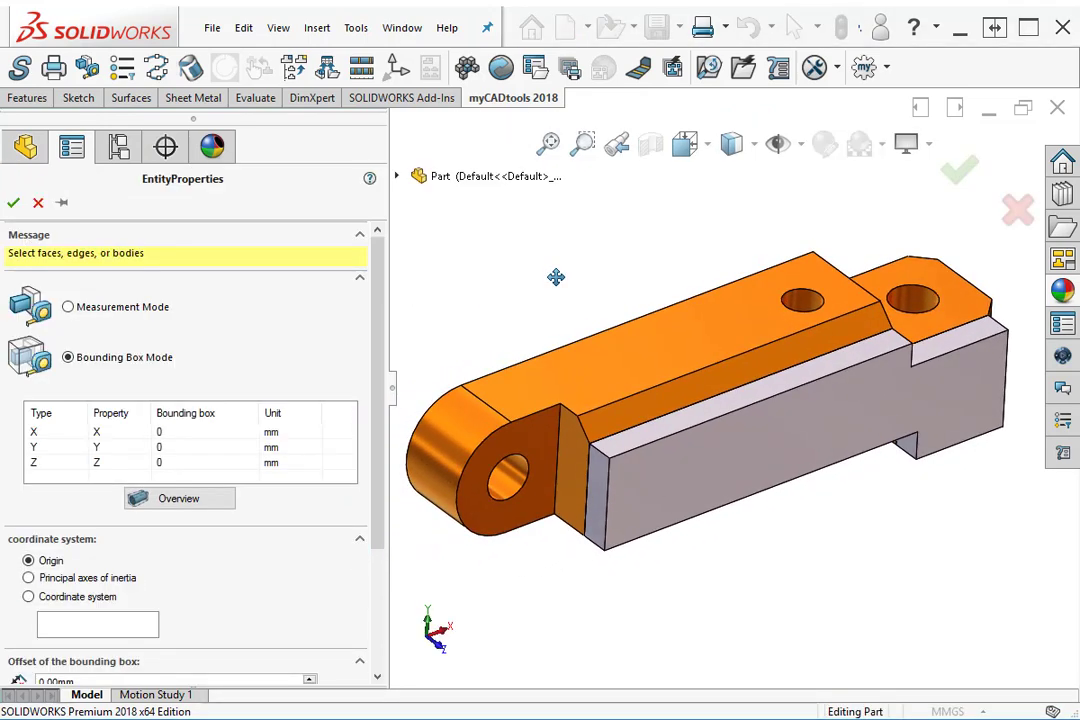
left_click(87, 312)
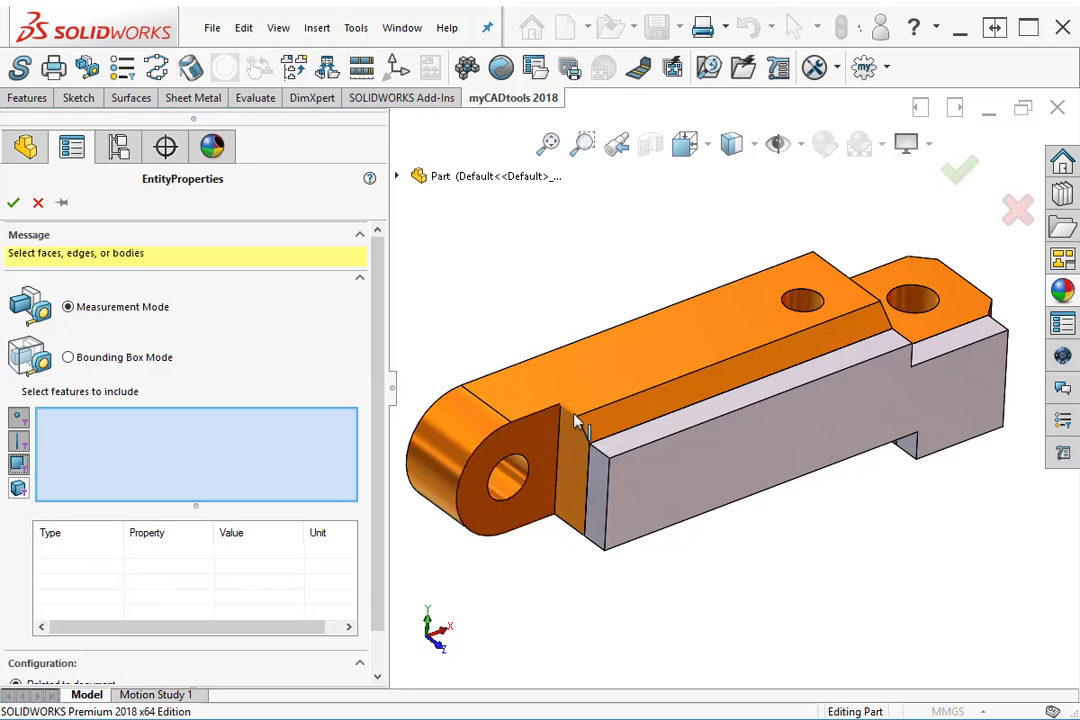
left_click(577, 417)
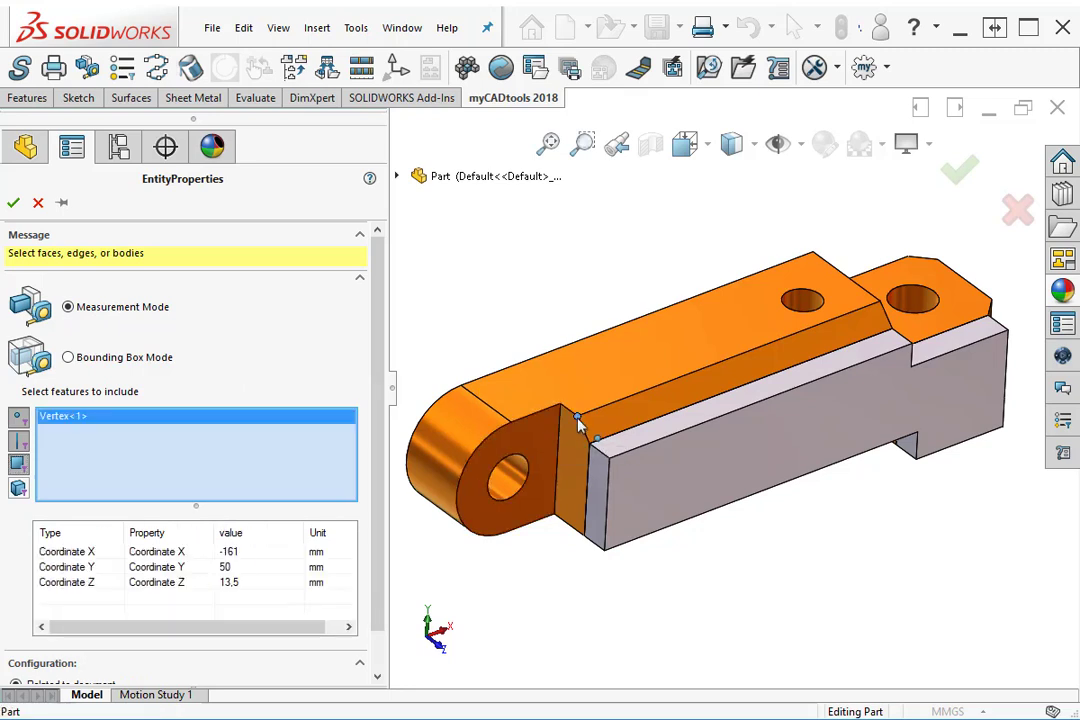
left_click(910, 347)
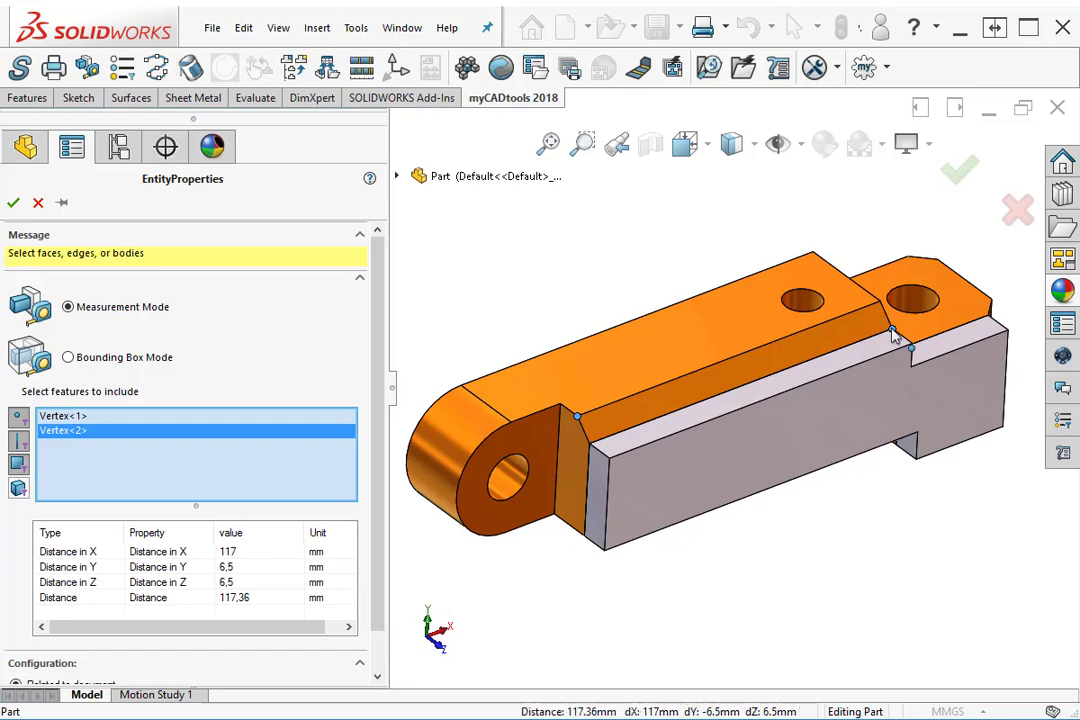
left_click(910, 347)
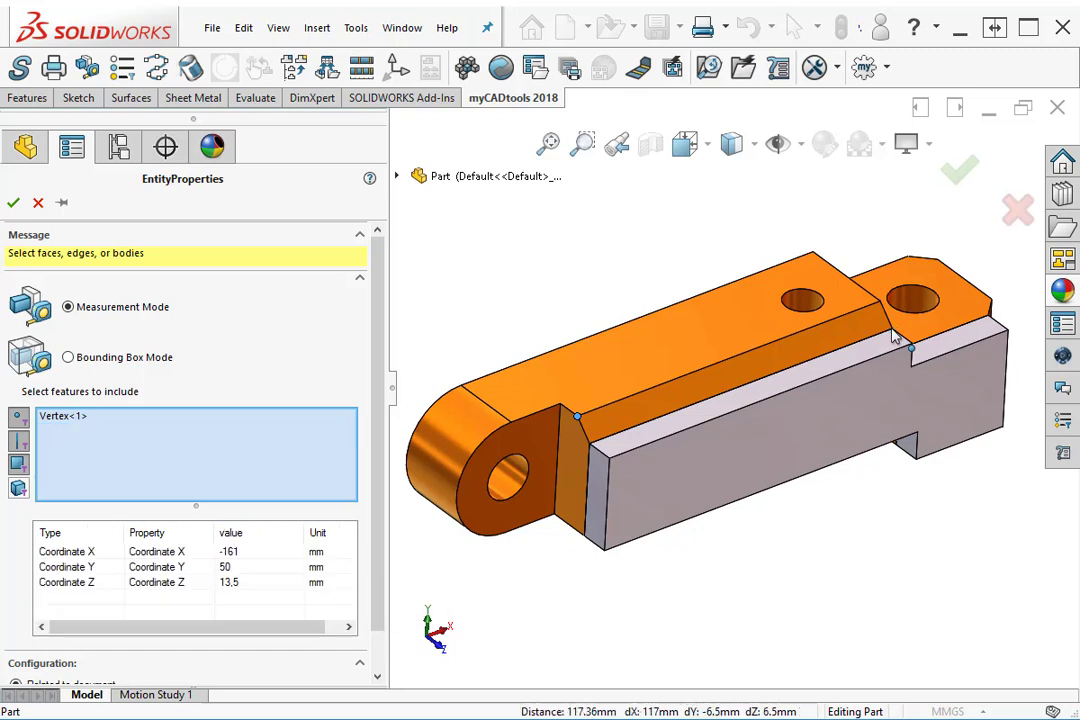
left_click(664, 444)
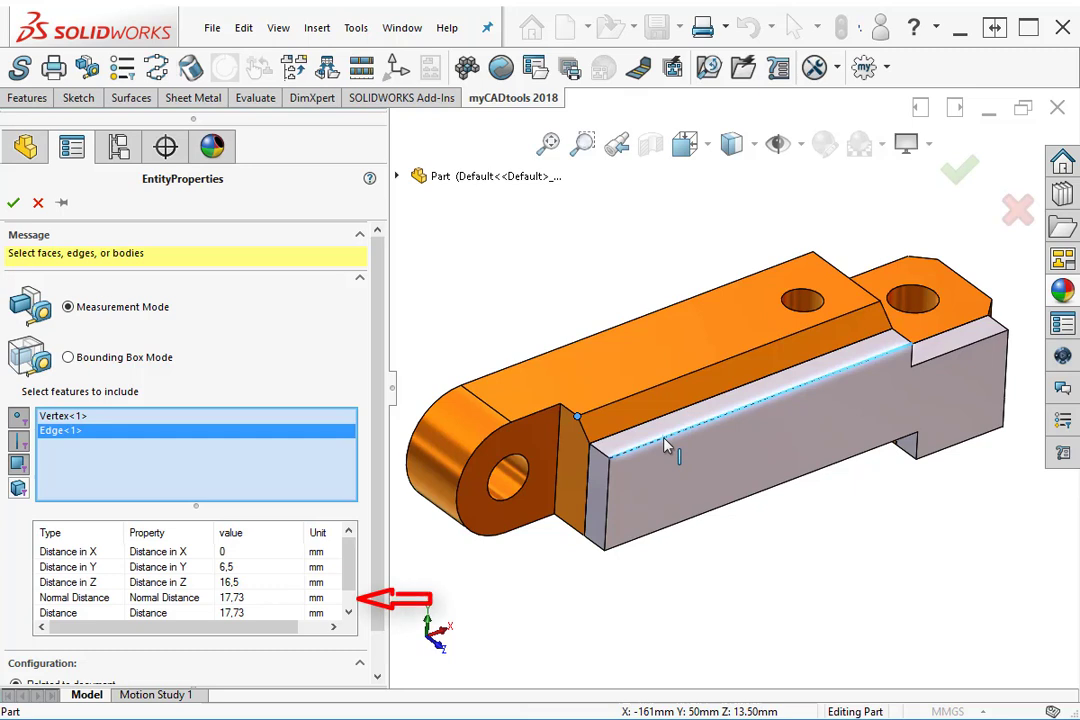
left_click(664, 444)
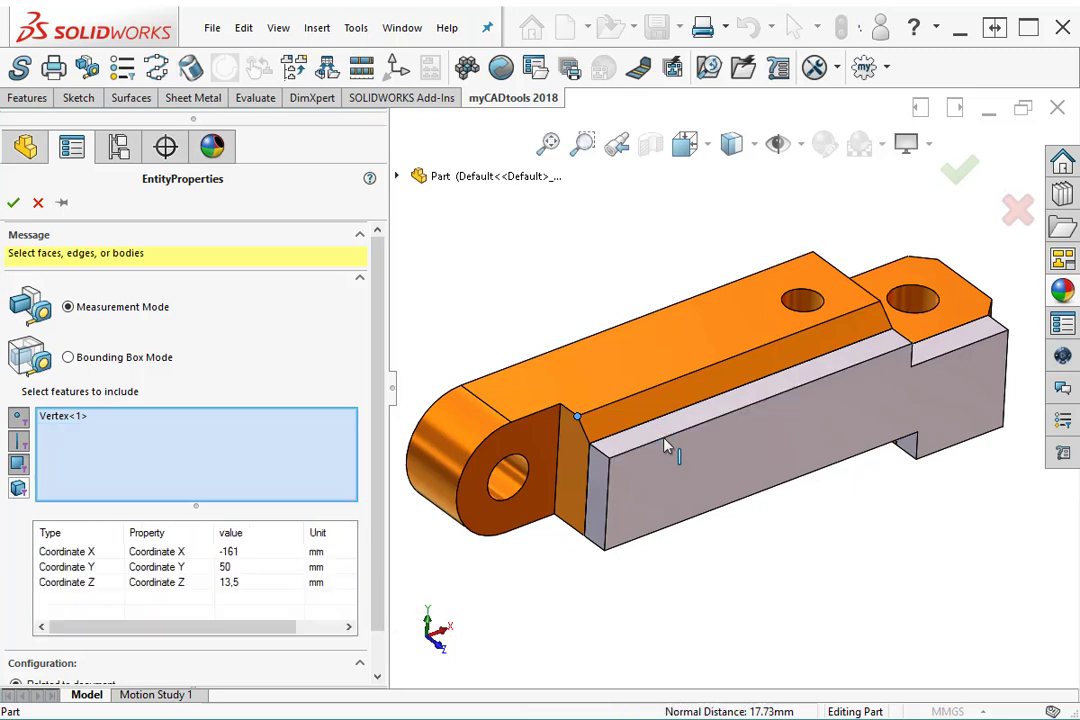
left_click(674, 482)
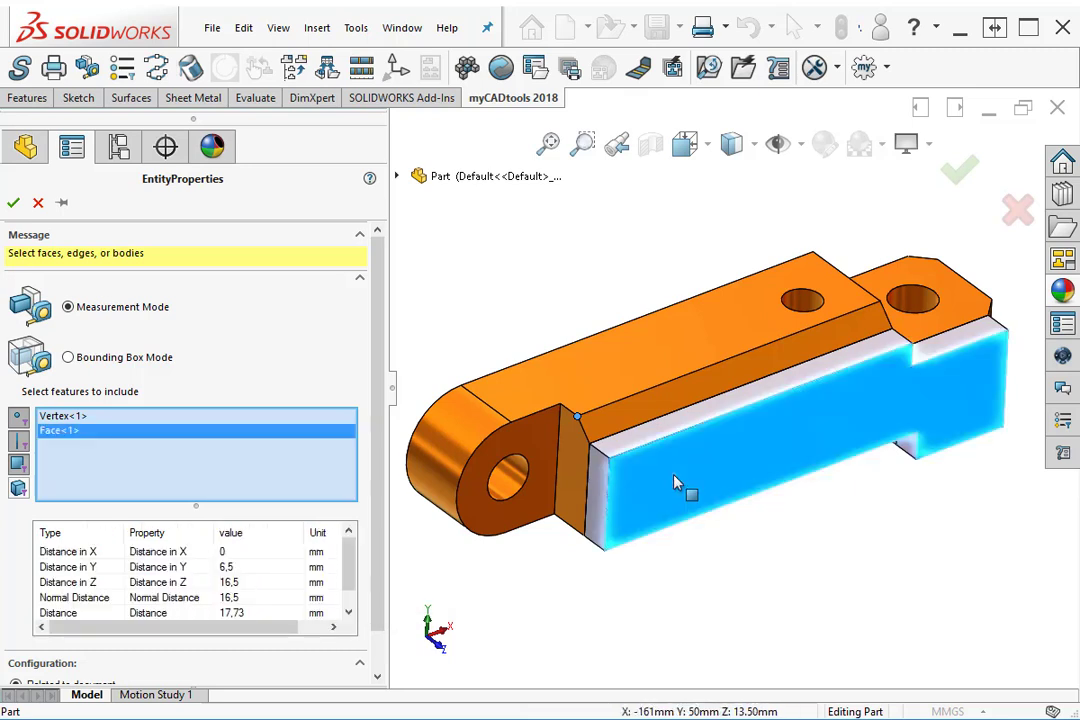
left_click(674, 482)
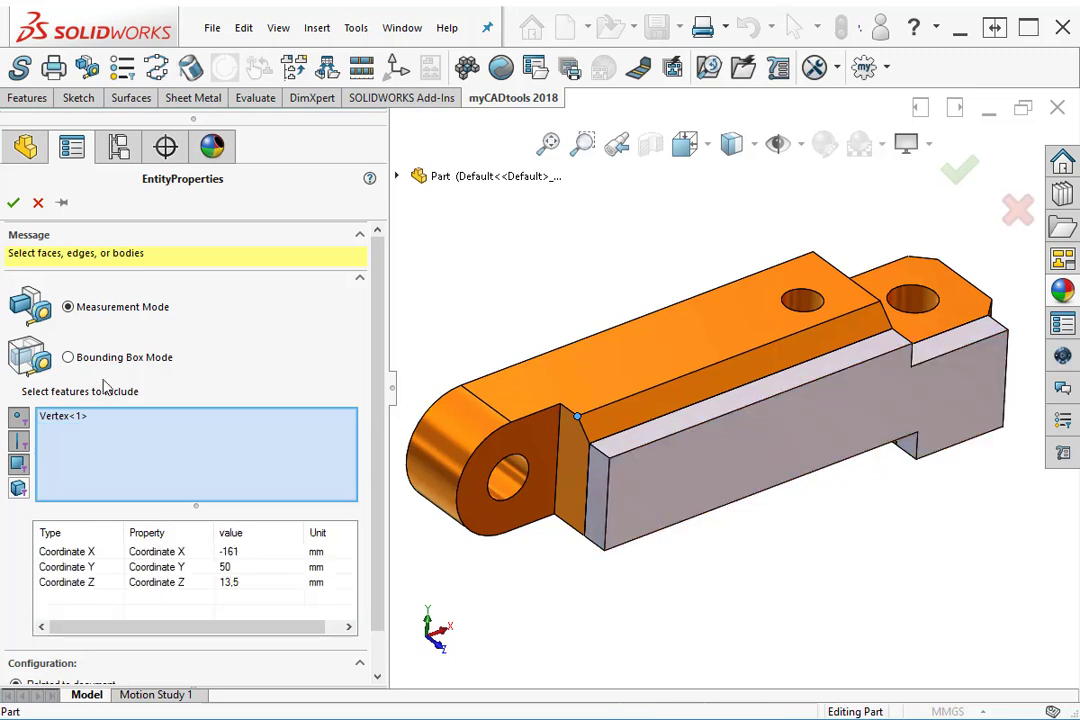
right_click(65, 425)
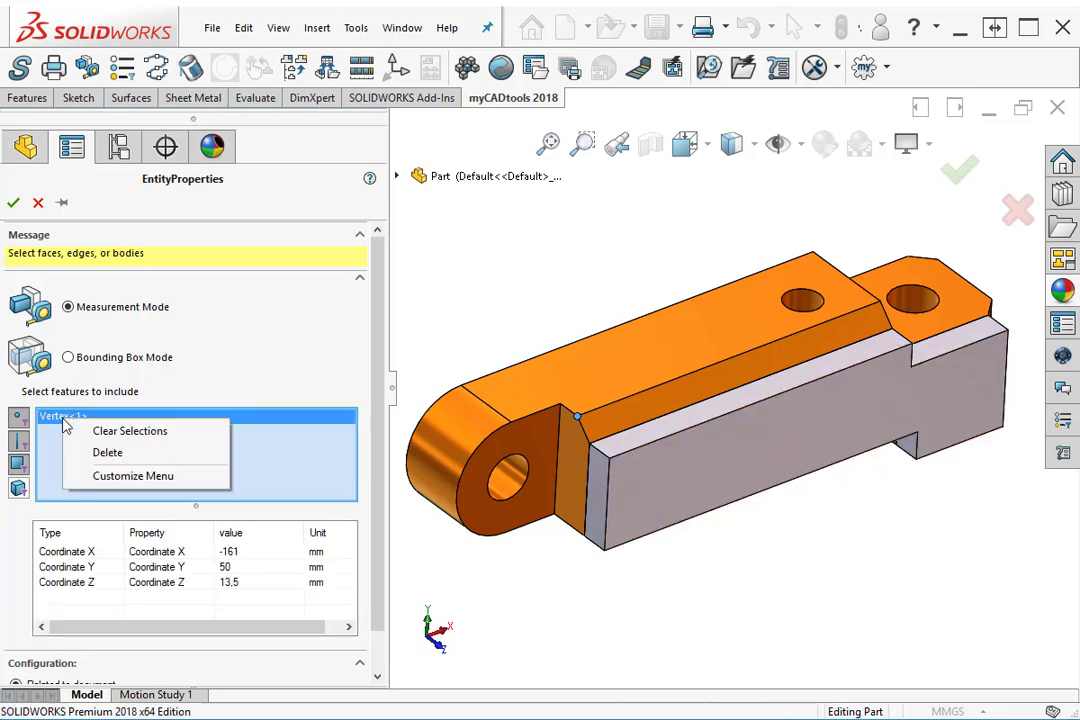
left_click(98, 433)
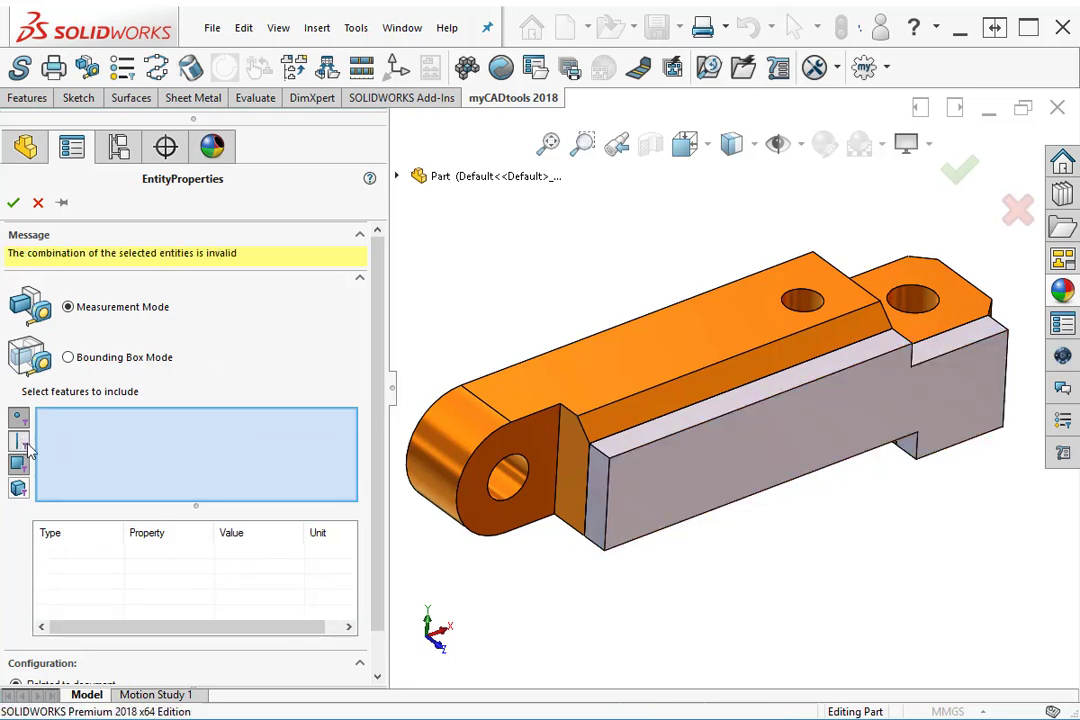
Step: Measure the combined length of five chained edges (61.19 mm after four), then clear the selection
left_click(580, 425)
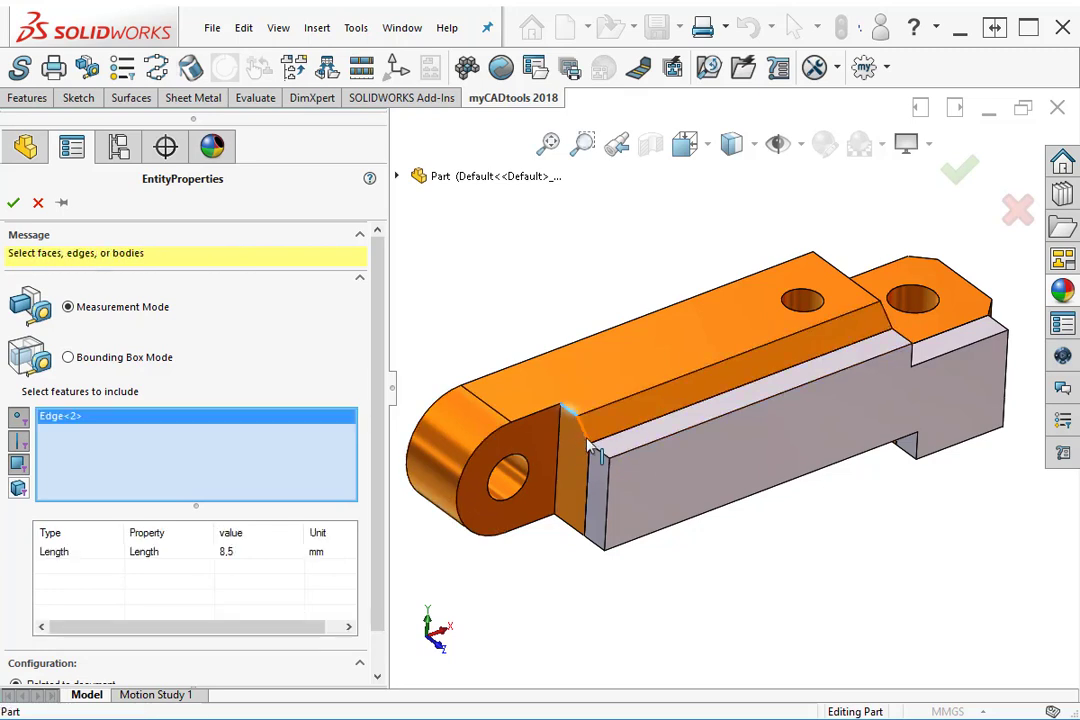
left_click(588, 443)
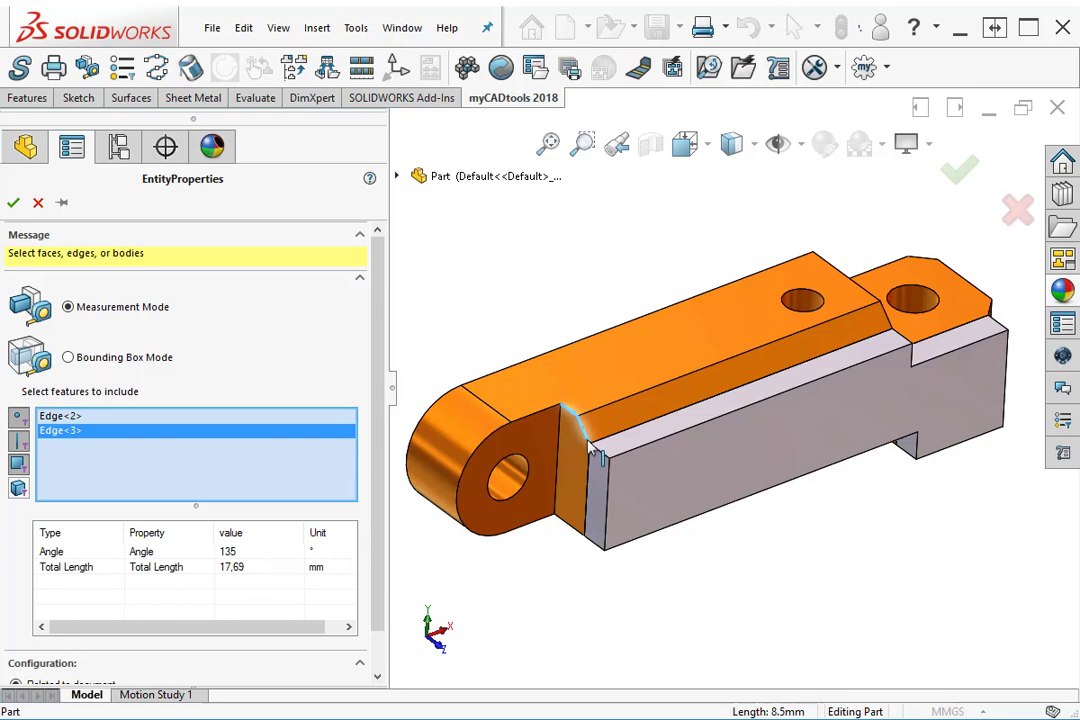
left_click(591, 500)
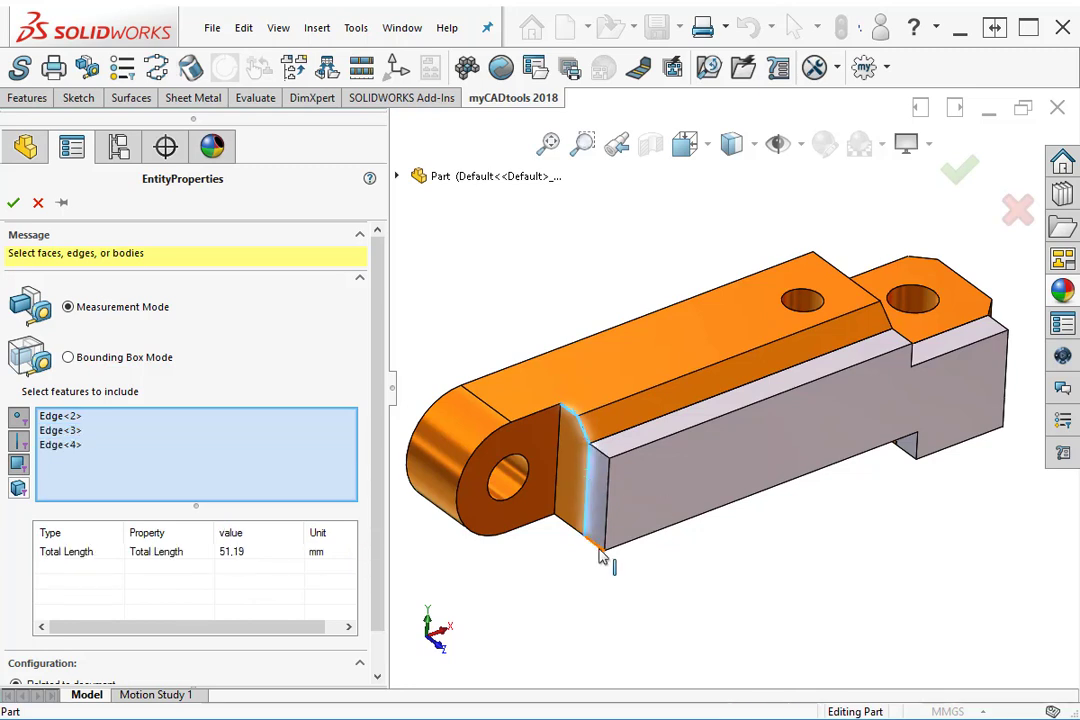
left_click(601, 549)
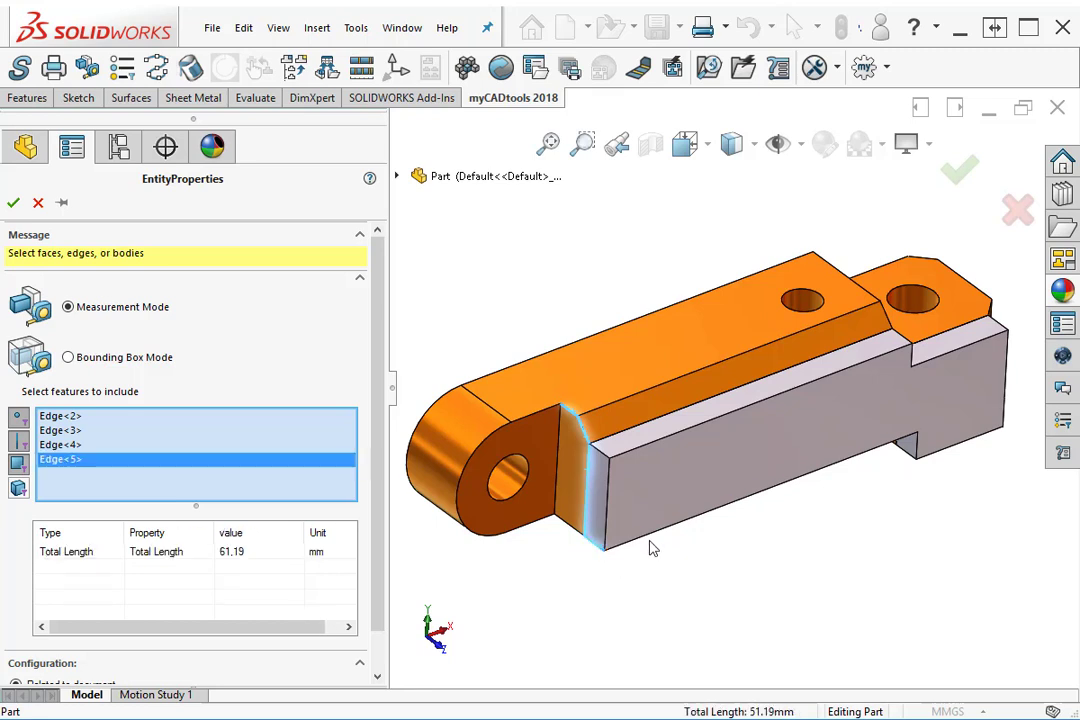
left_click(647, 544)
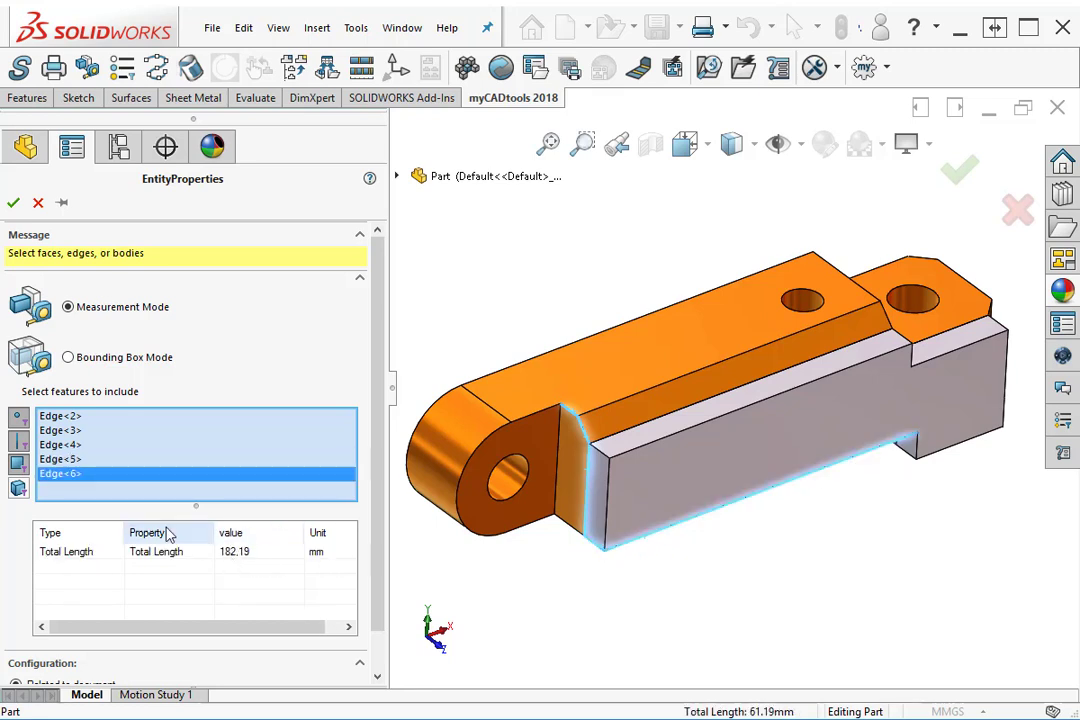
right_click(181, 442)
left_click(227, 455)
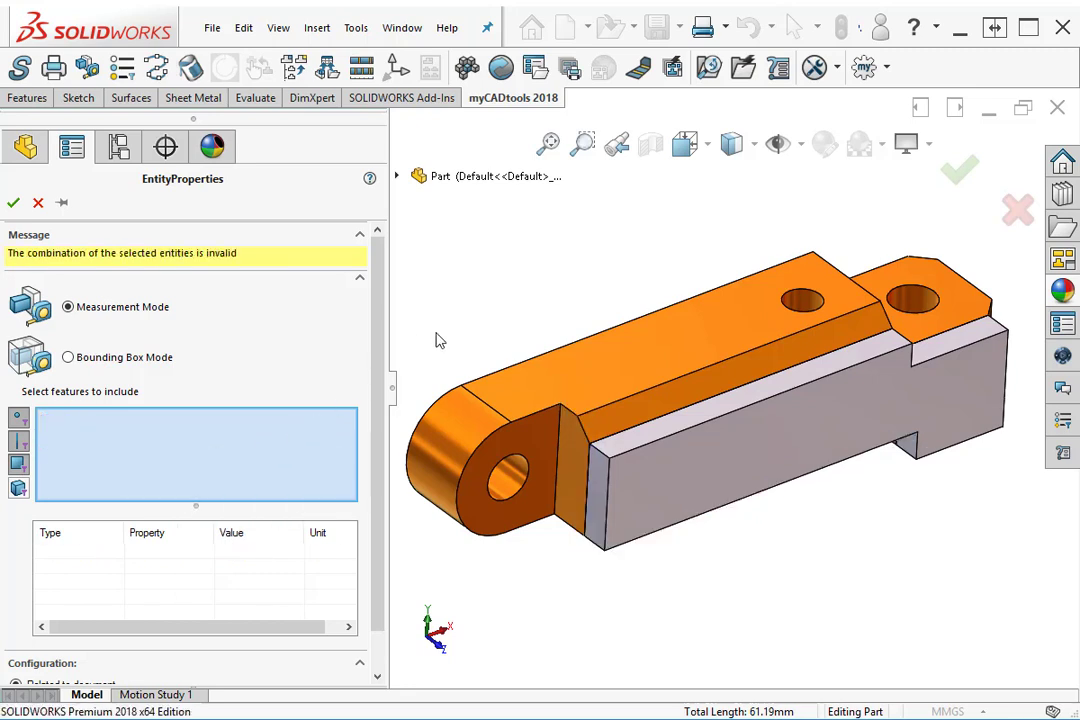
Step: Measure the total area of five faces, 8674.21 mm², then clear the face list
left_click(619, 360)
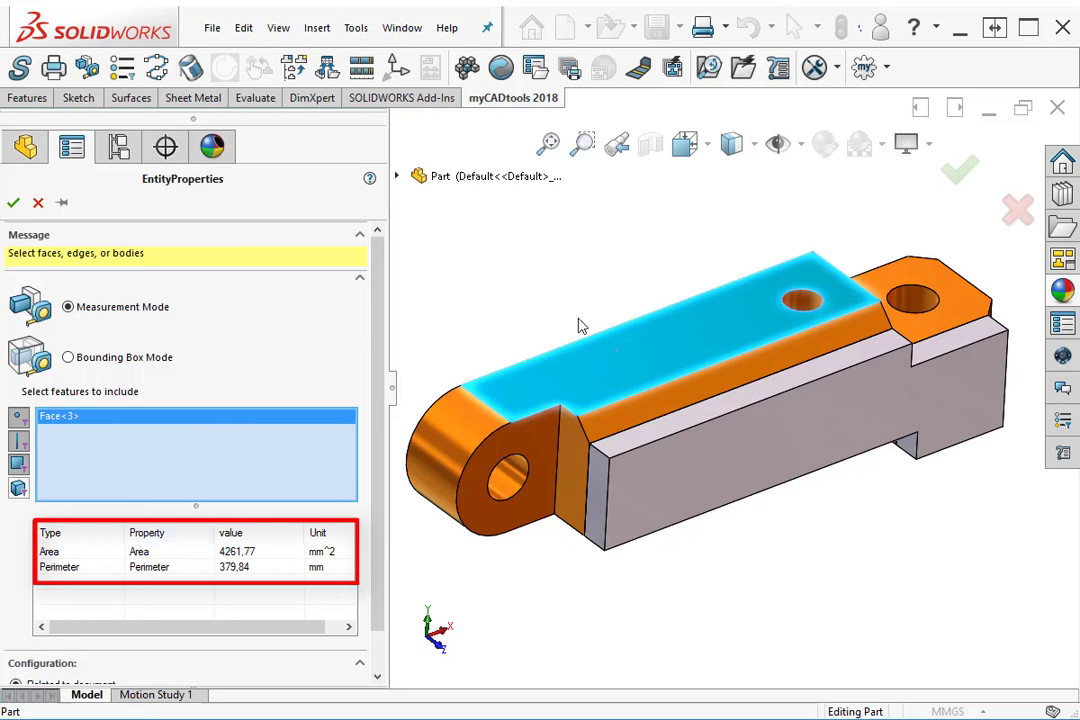
left_click(643, 412)
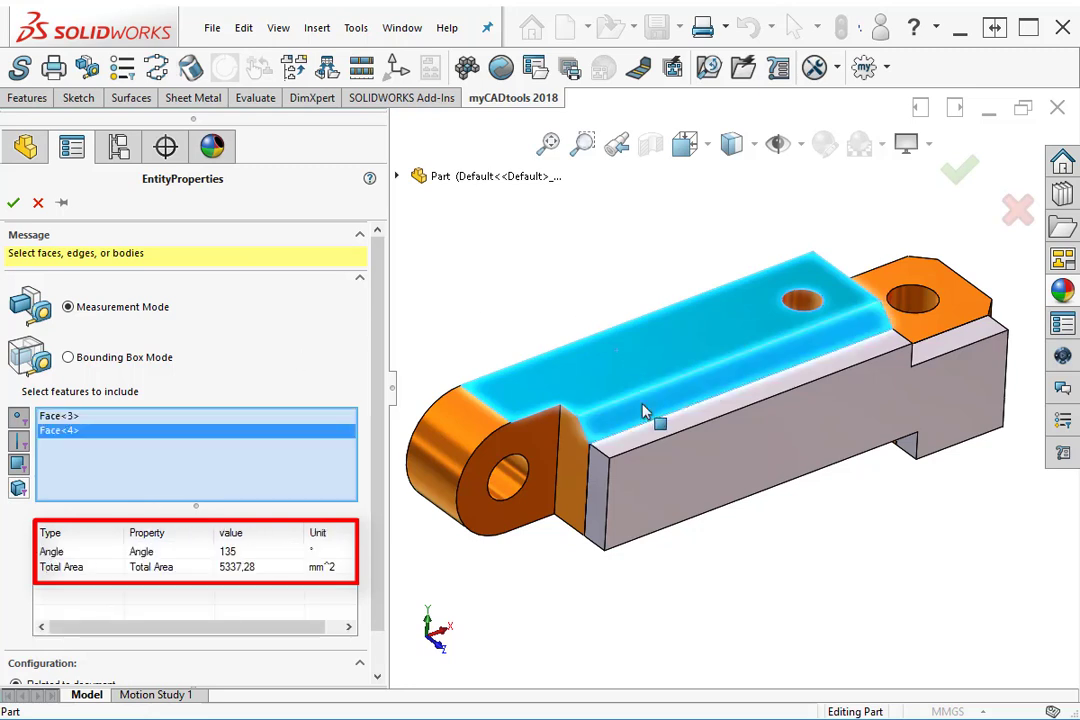
left_click(574, 448)
left_click(477, 437)
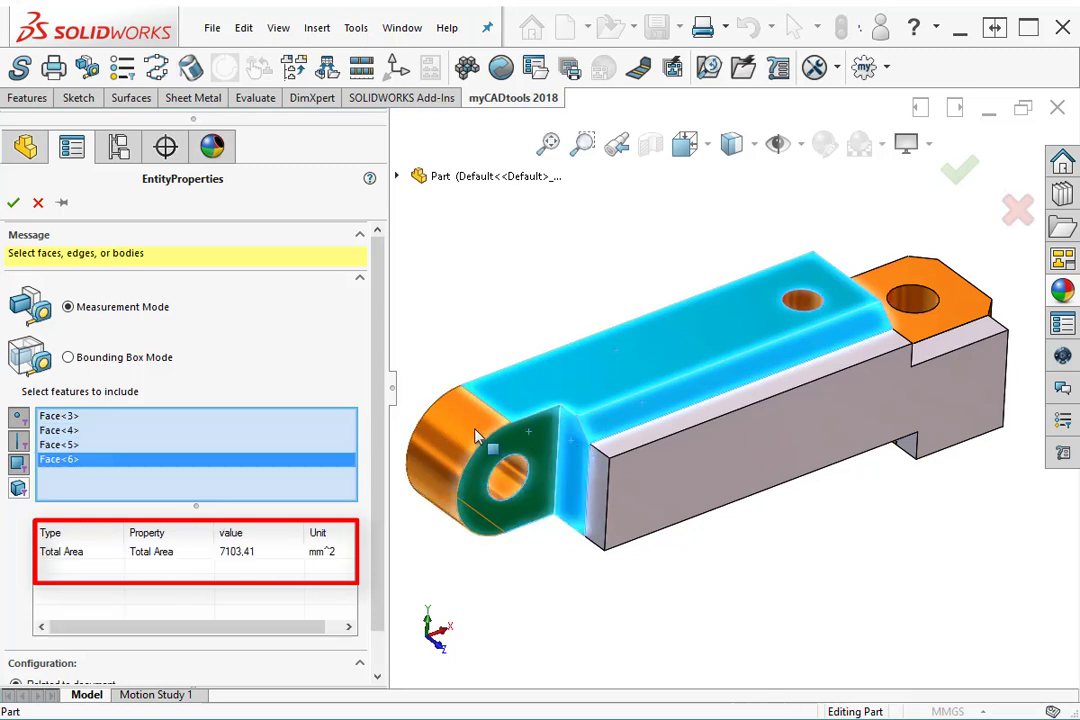
left_click(477, 437)
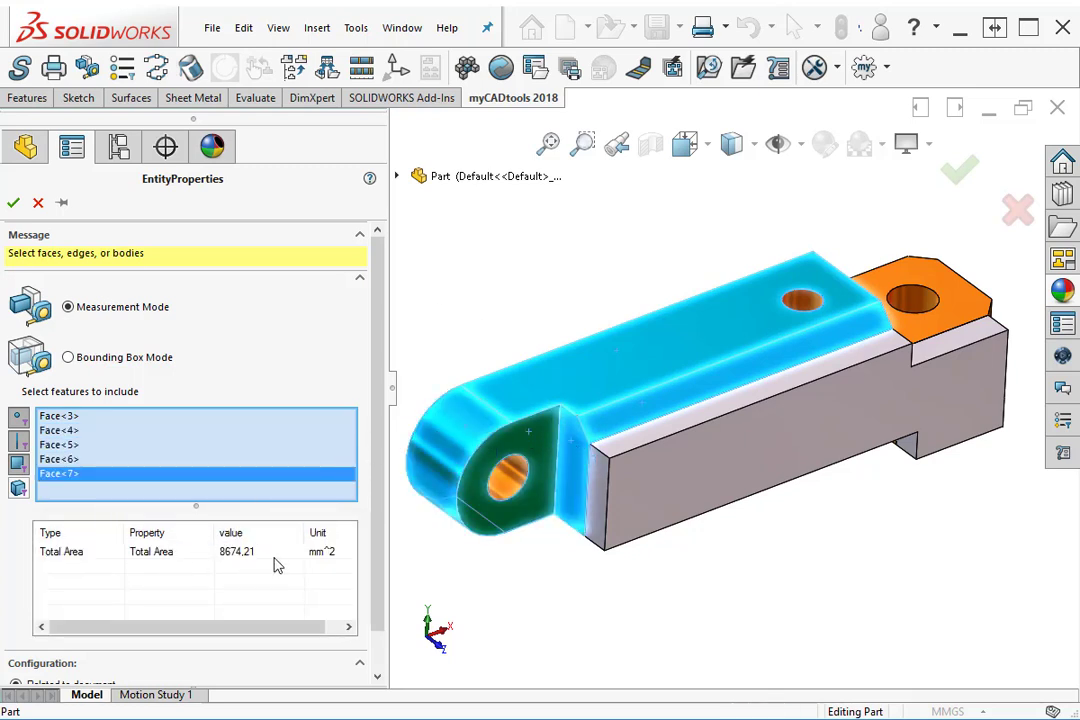
right_click(195, 432)
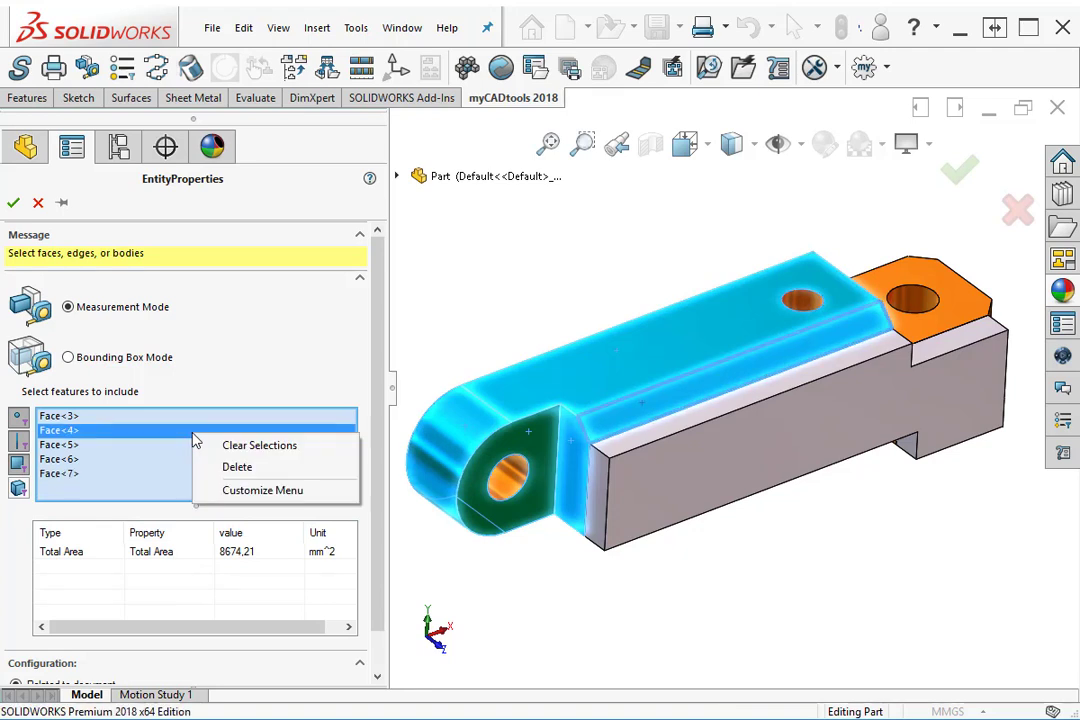
left_click(260, 446)
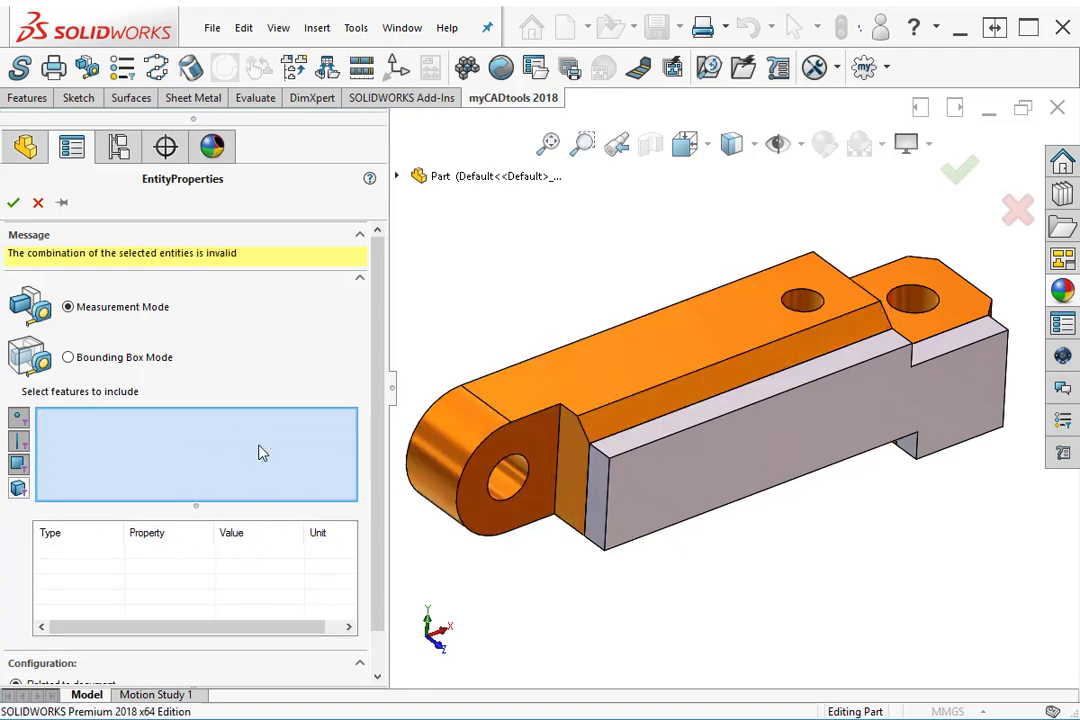
Step: Trial-measure the Chamfer1 and Boss-Extrude1 bodies, clear them, and accept to create UpdateProperties2
left_click(18, 487)
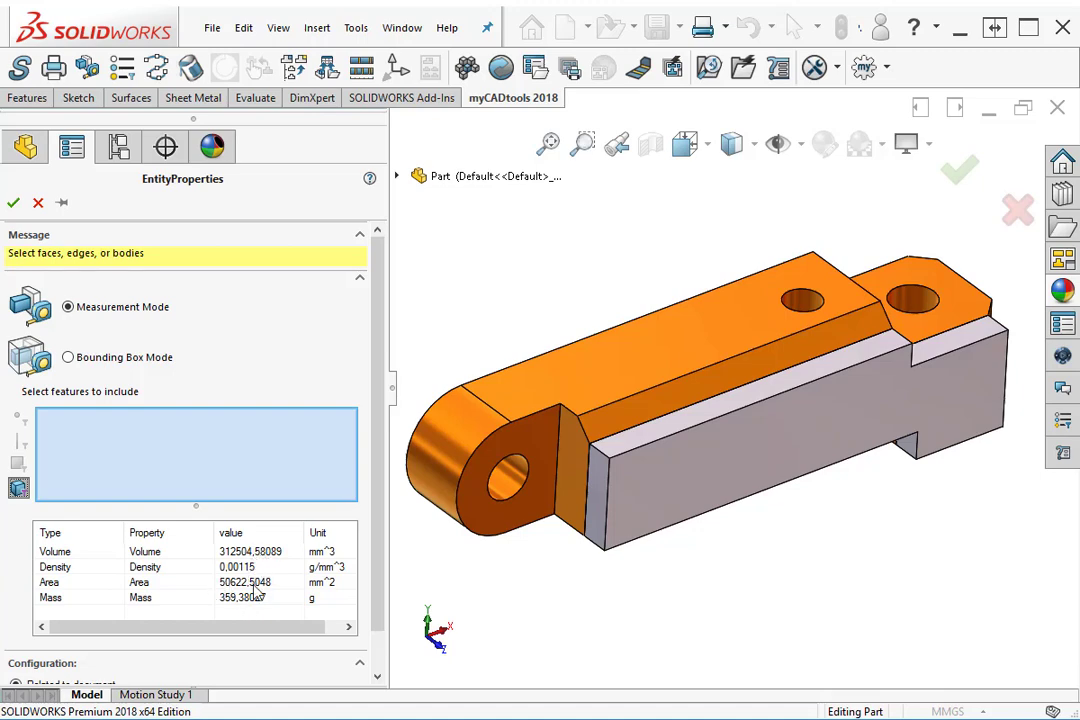
left_click(645, 348)
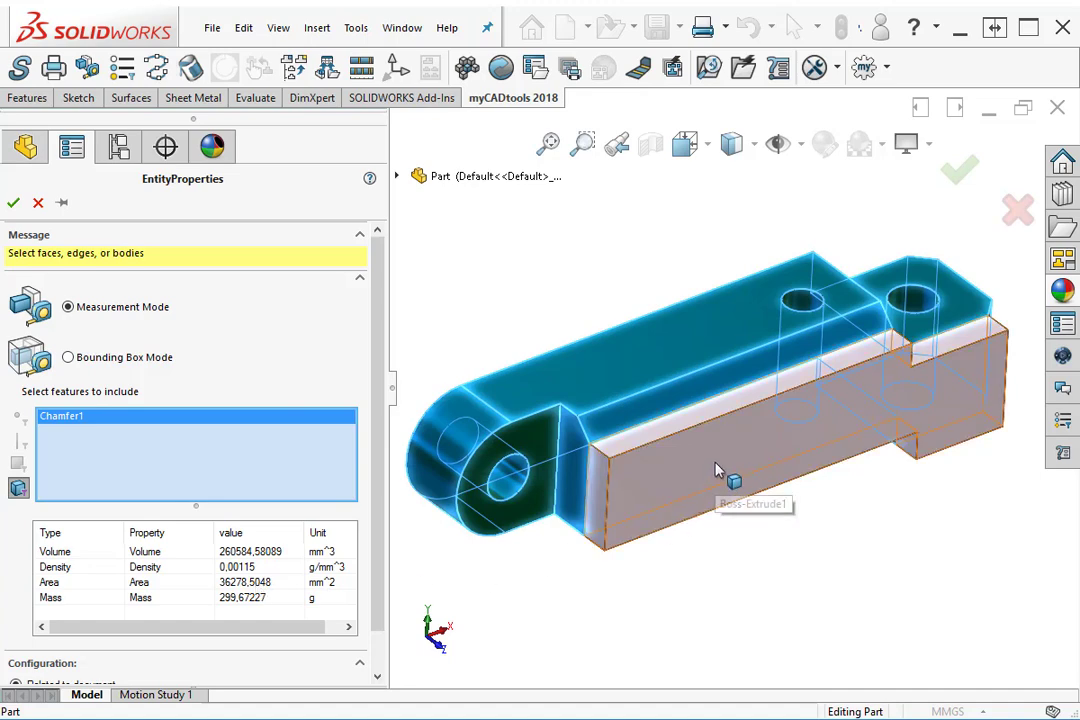
left_click(718, 471)
left_click(626, 380)
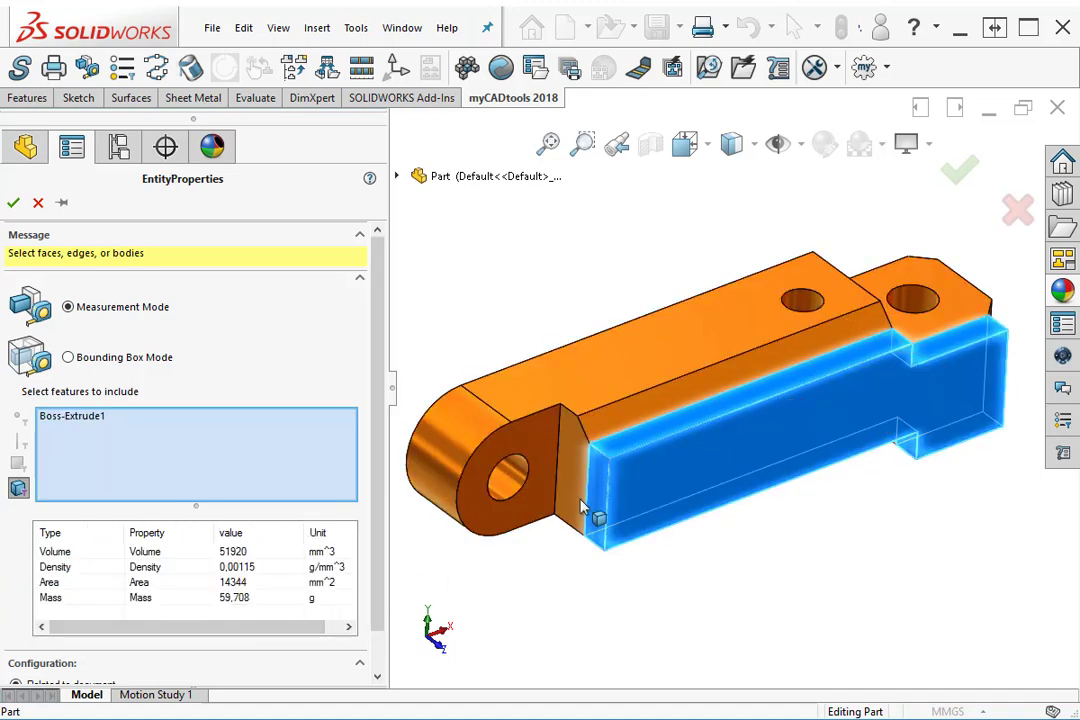
right_click(150, 457)
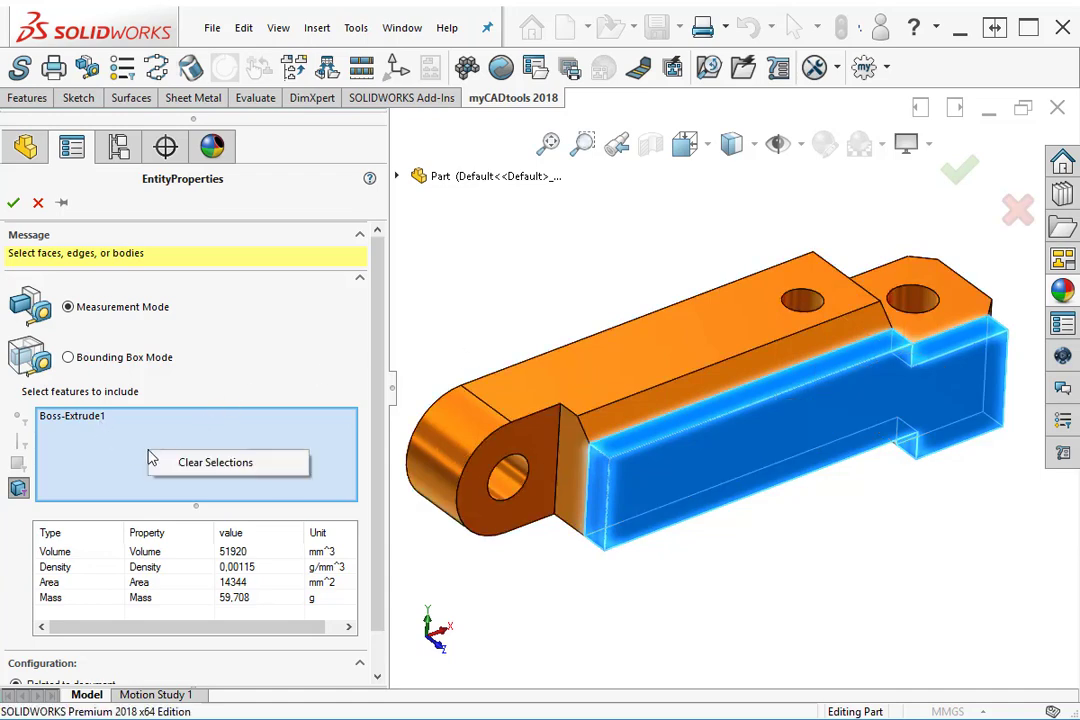
left_click(216, 461)
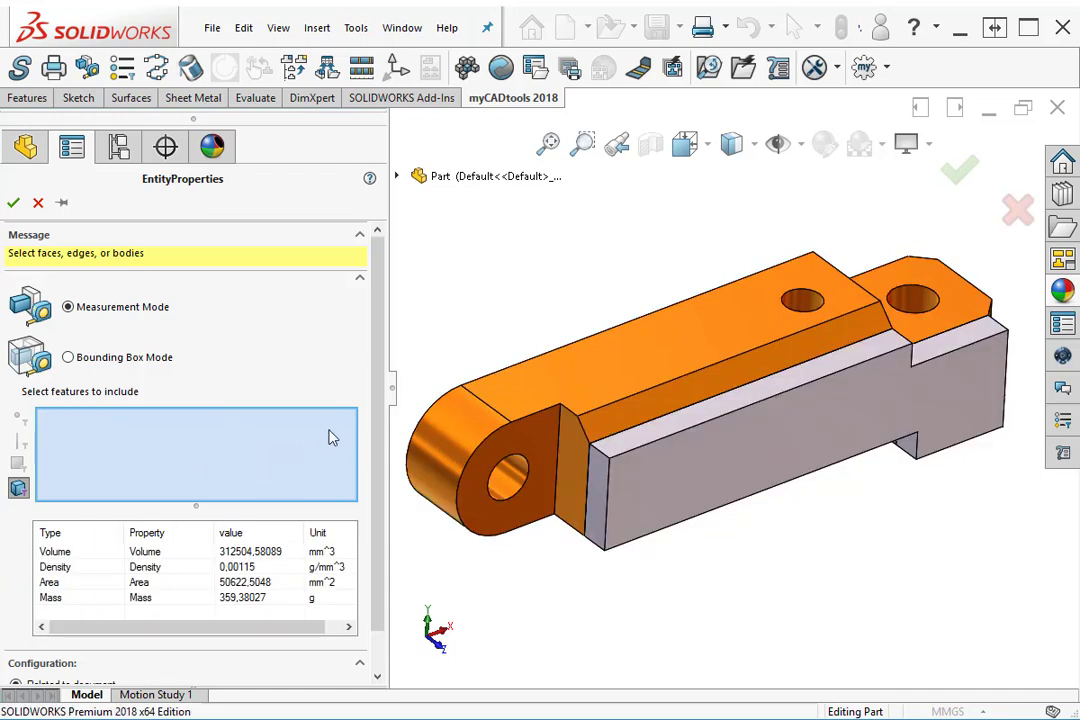
scroll(340, 440, "down", 2)
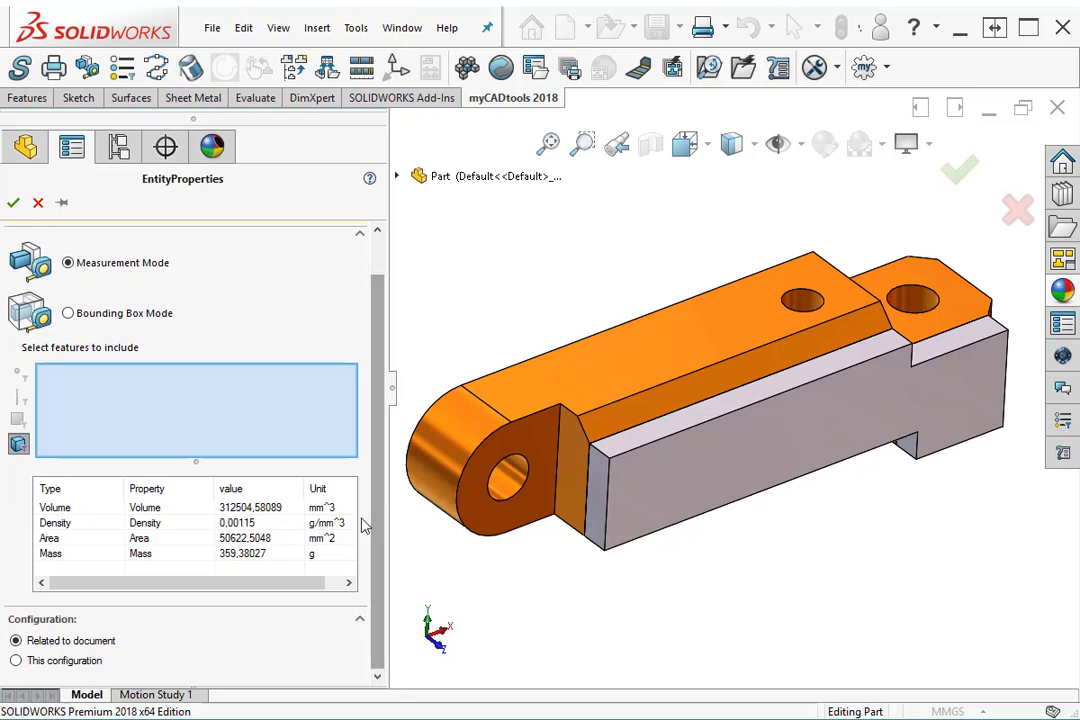
left_click(13, 202)
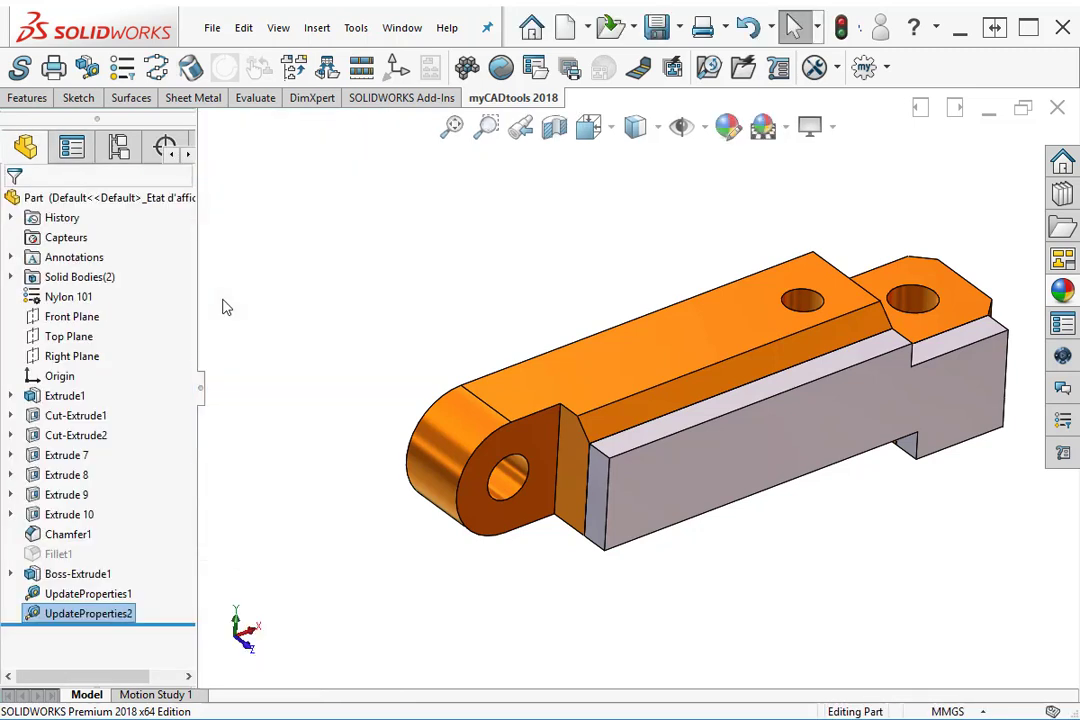
Step: Review the saved Volume 312504.58089, Density 0.00115, Area 50622.5048 and Mass 359.38027 custom properties
left_click(380, 221)
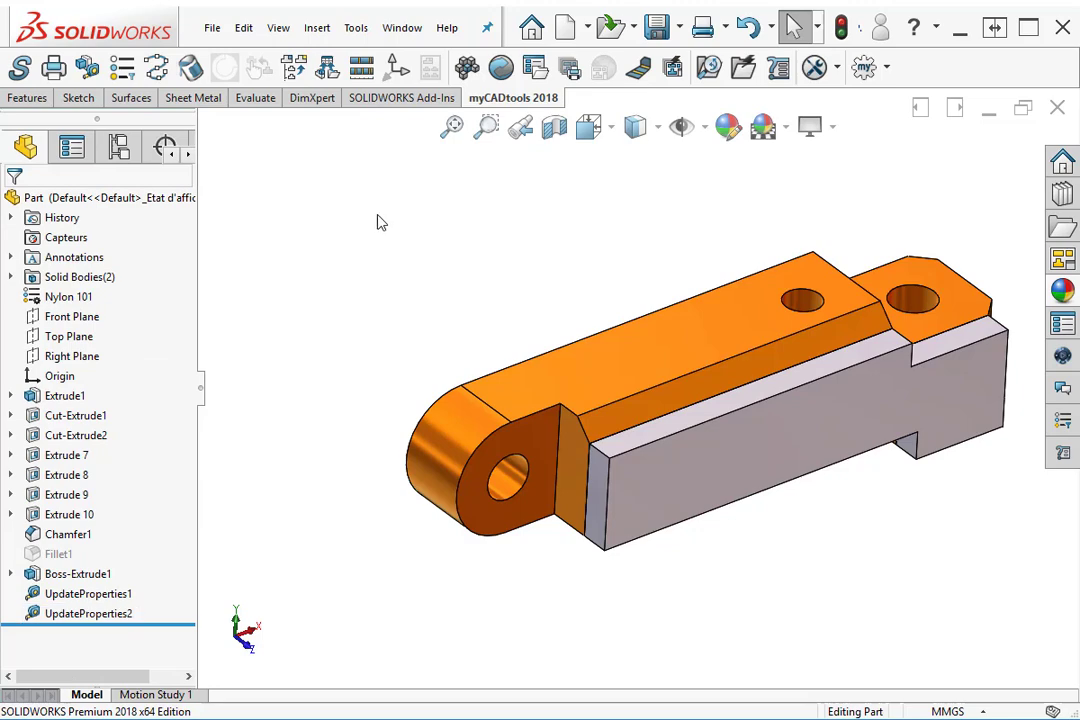
left_click(212, 27)
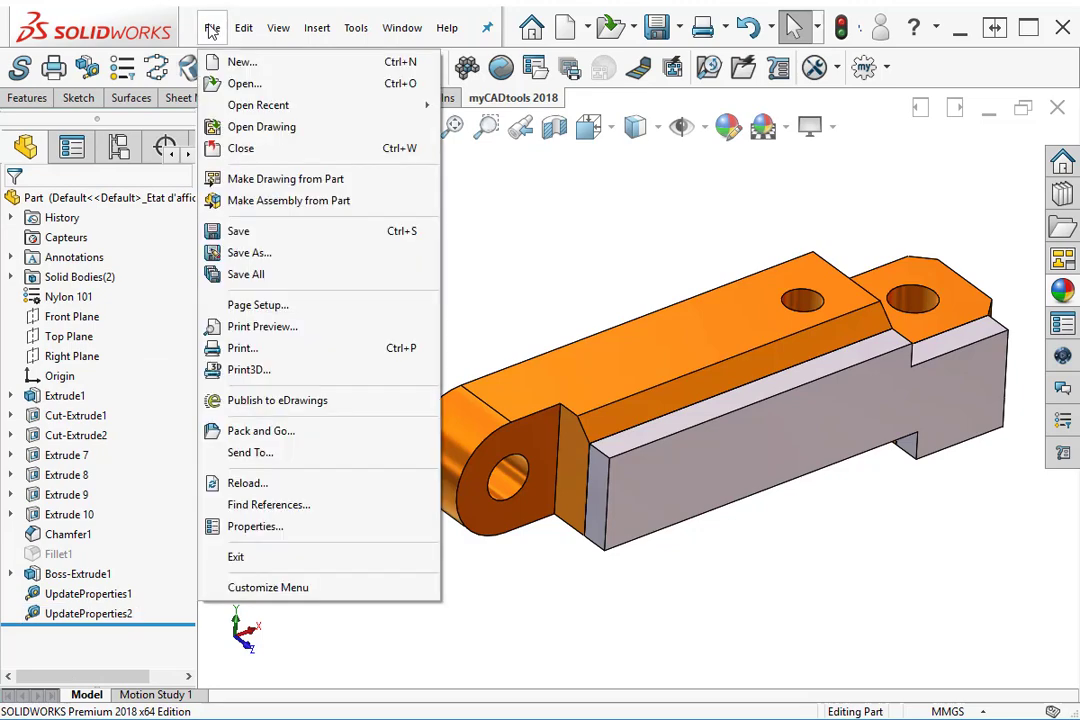
left_click(270, 530)
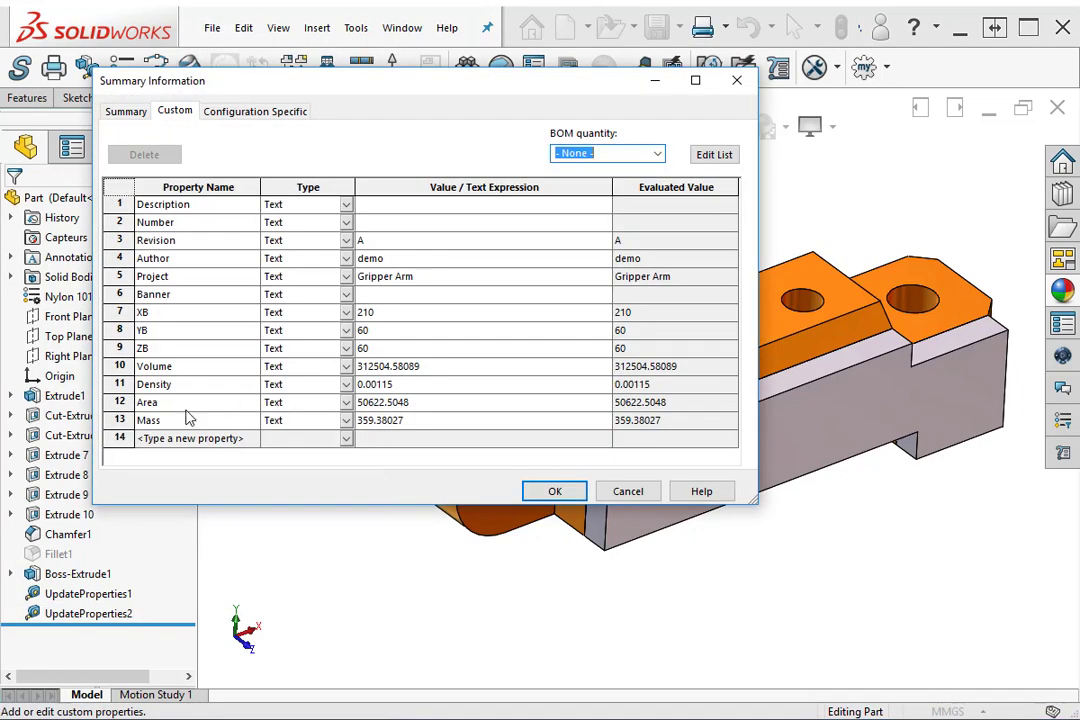
left_click(407, 367)
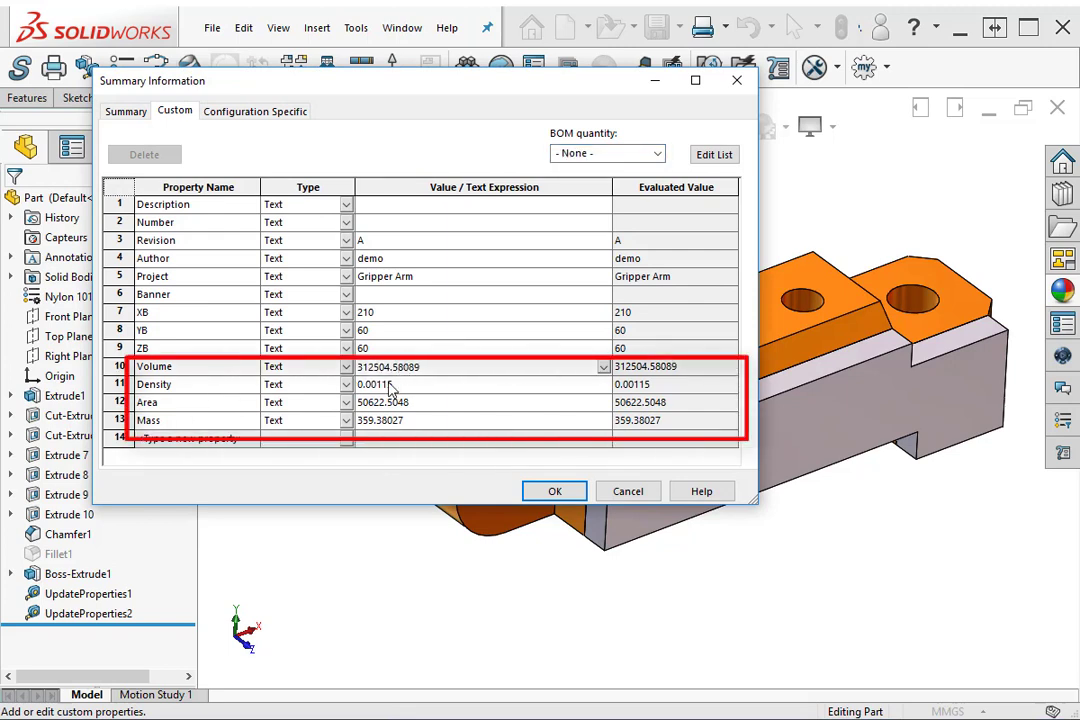
left_click(390, 386)
left_click(405, 403)
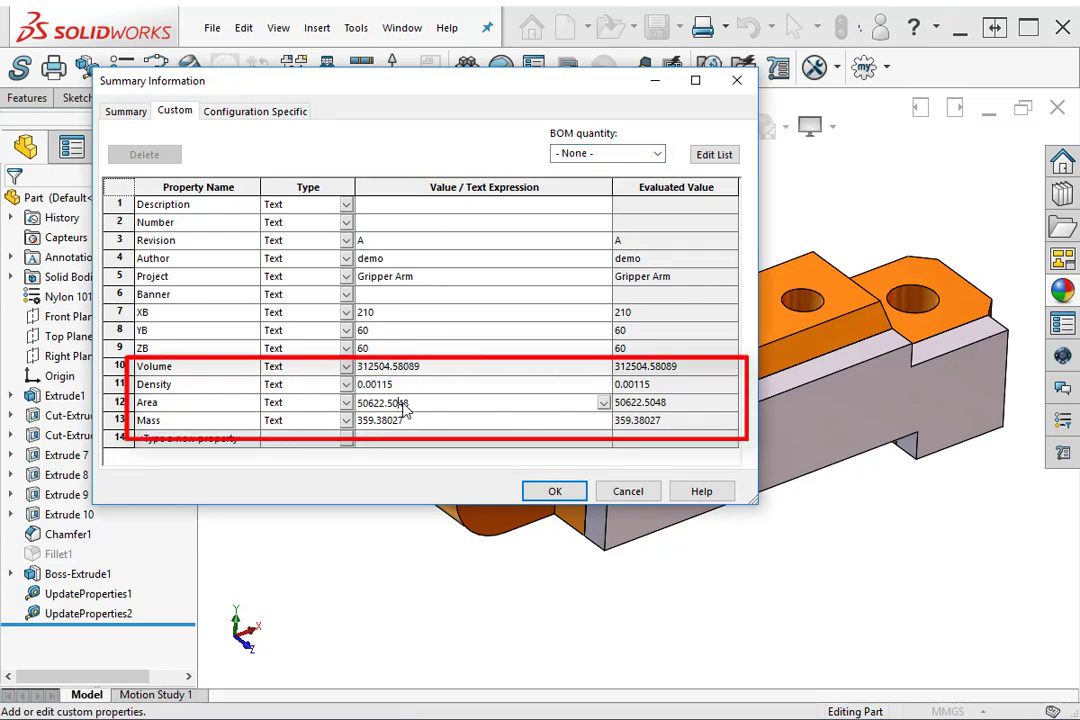
left_click(415, 425)
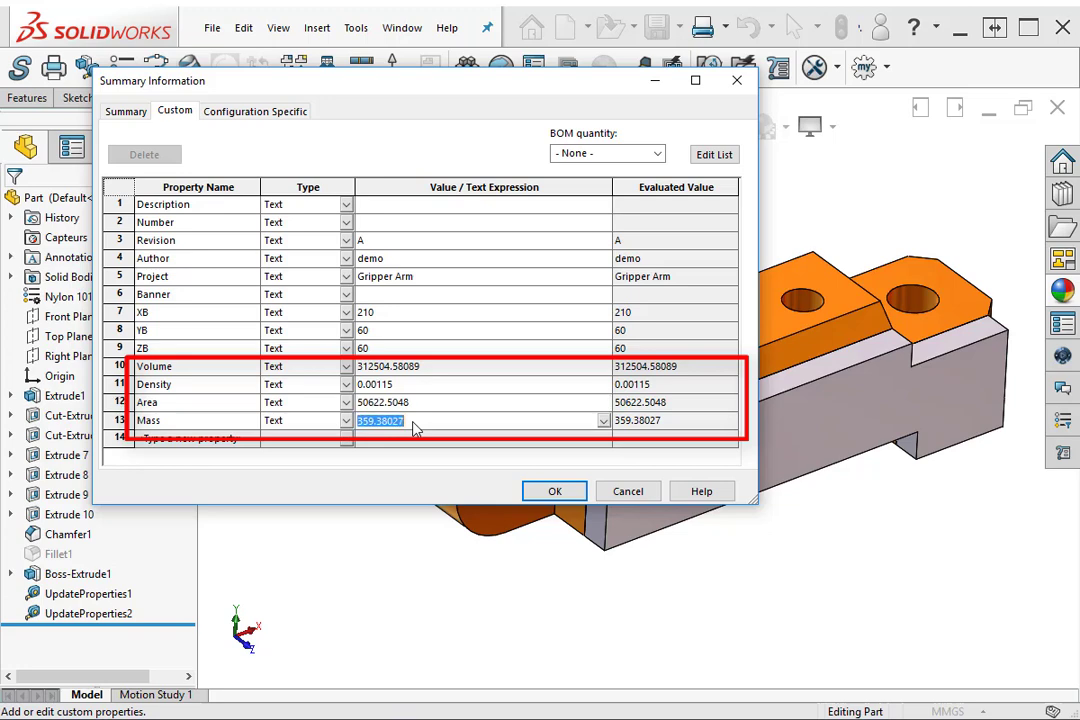
left_click(395, 404)
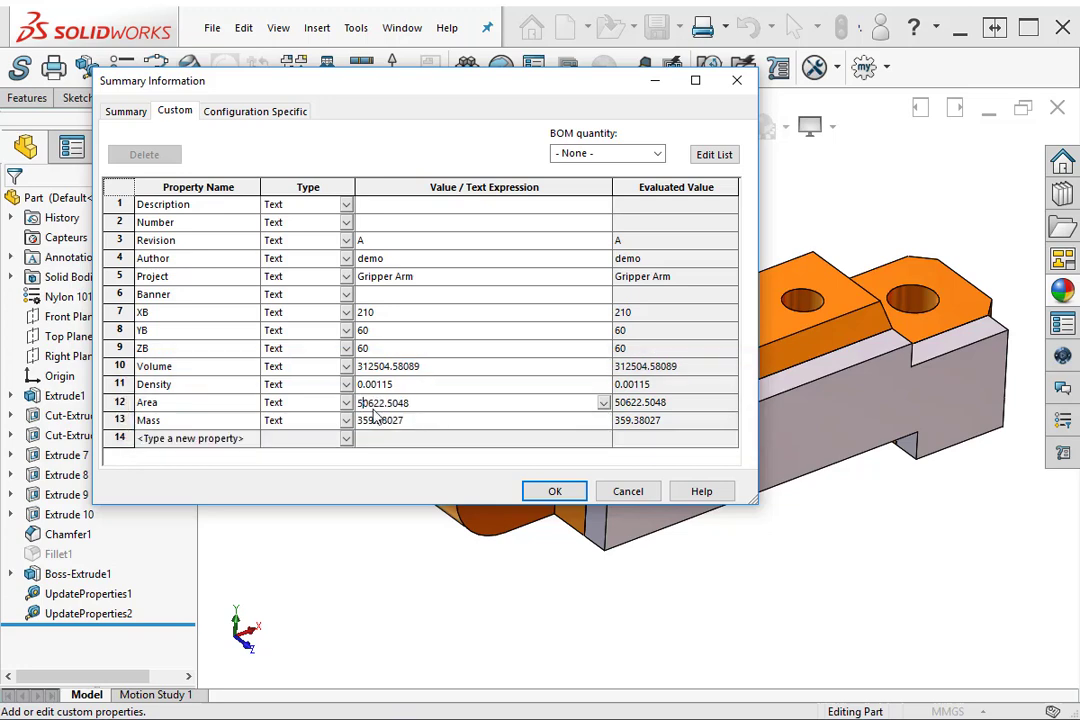
left_click(554, 491)
Step: Set Extrude1's length dimension to 120 mm, rebuild, and zoom to fit the shorter part
left_click(690, 340)
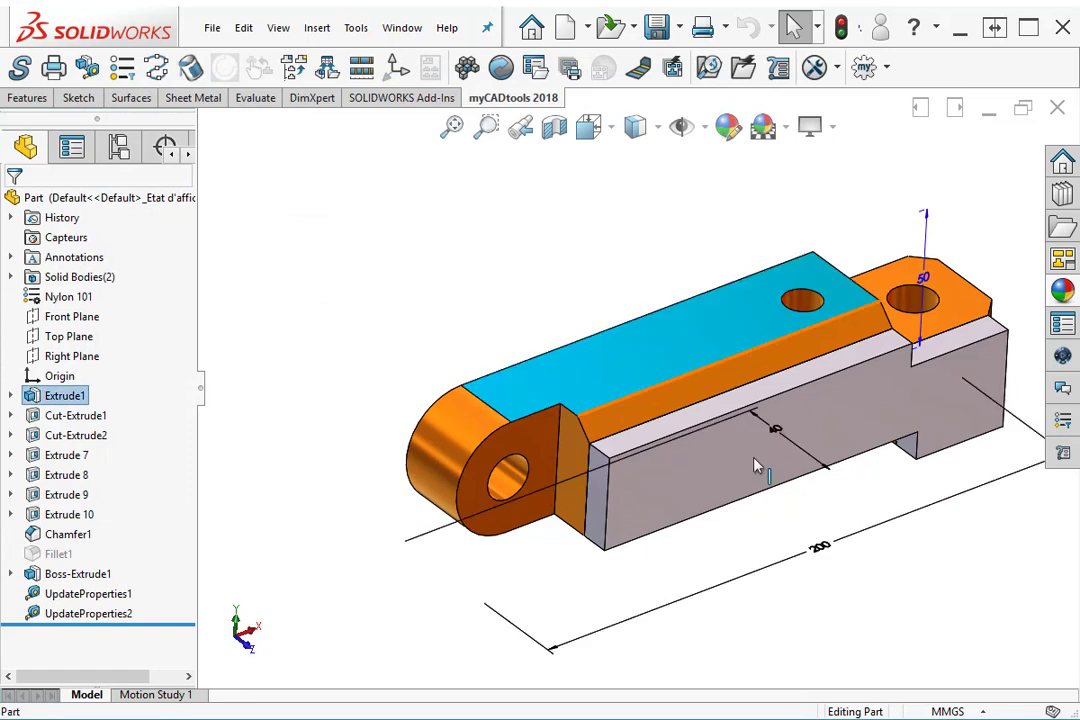
double_click(818, 546)
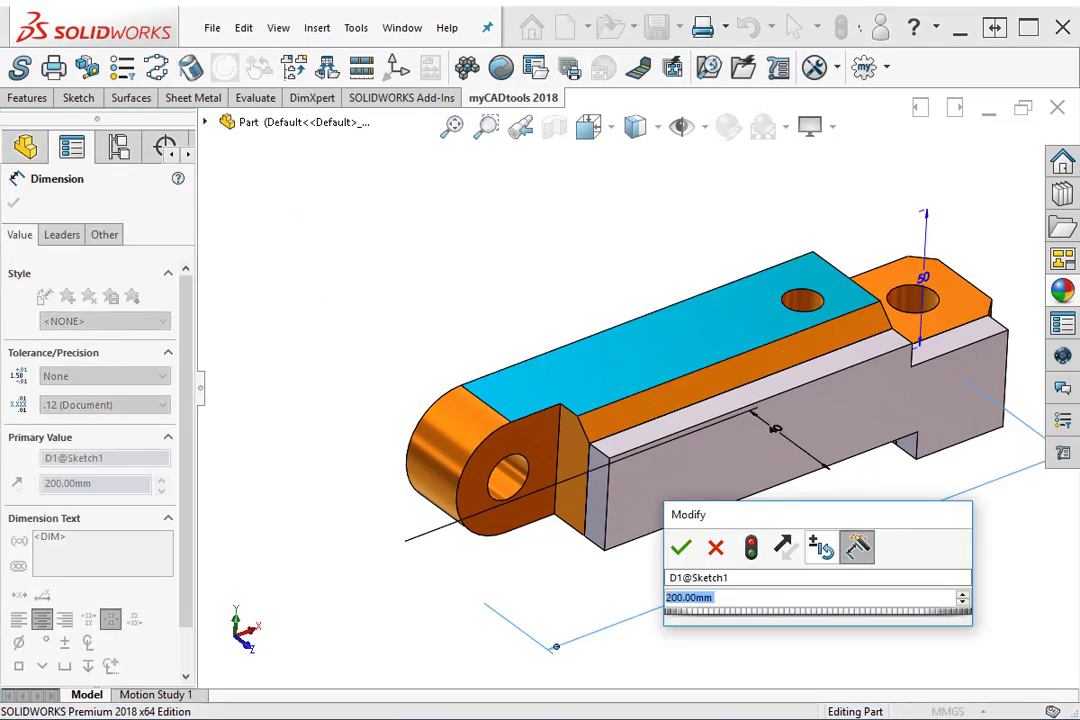
type("1")
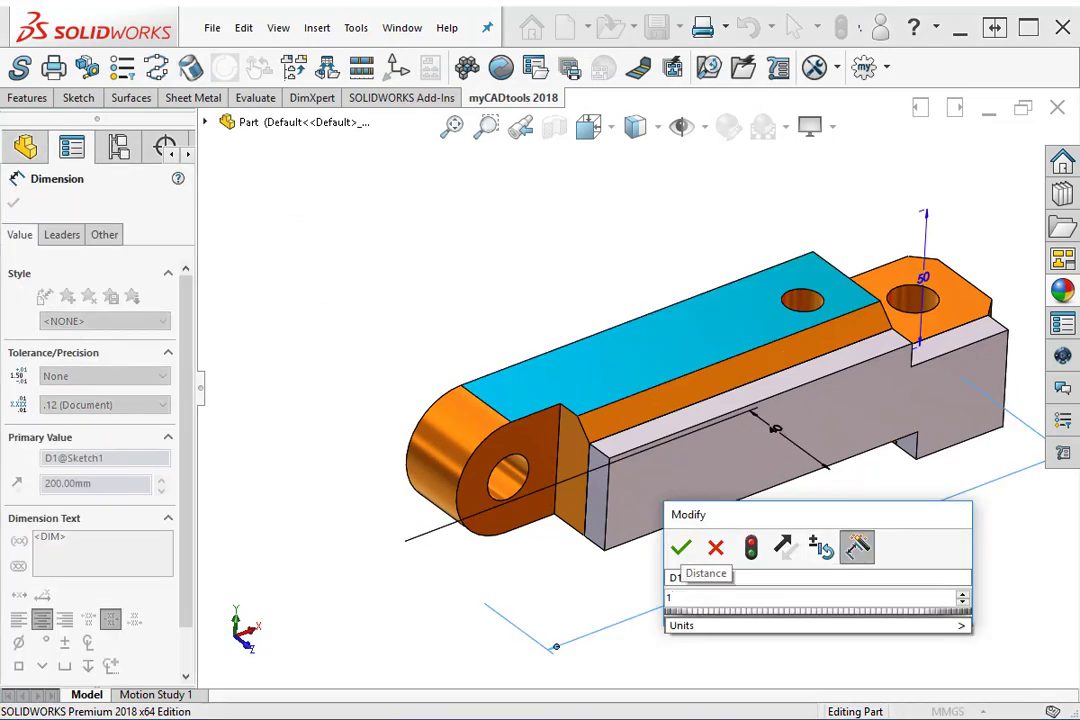
type("20")
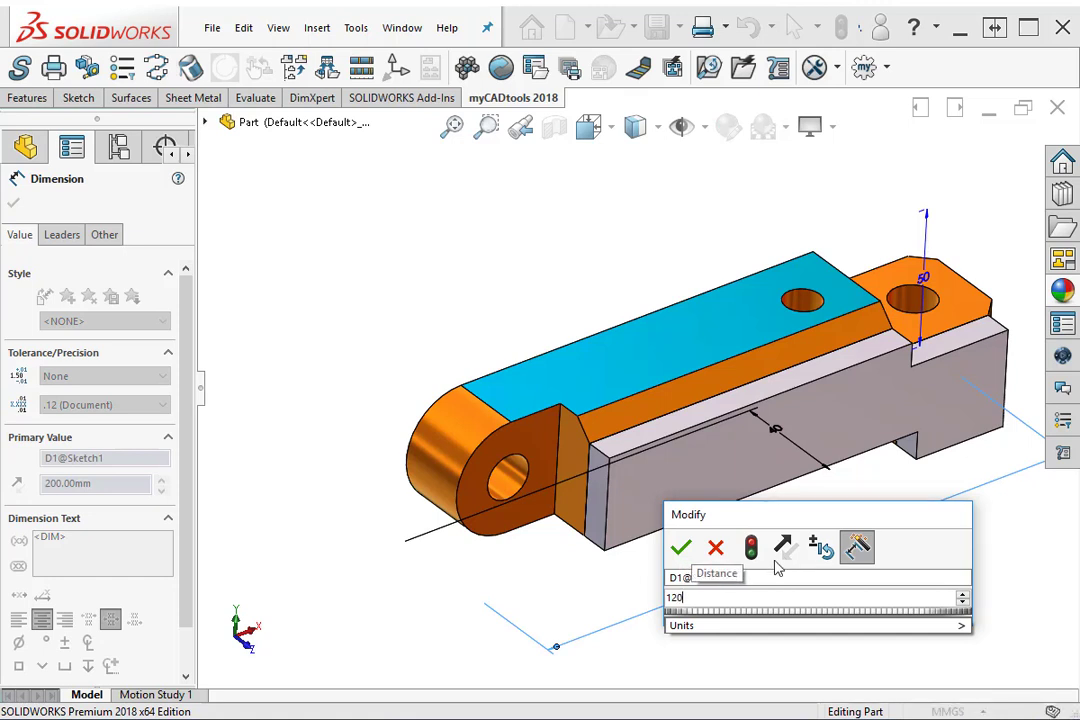
left_click(751, 546)
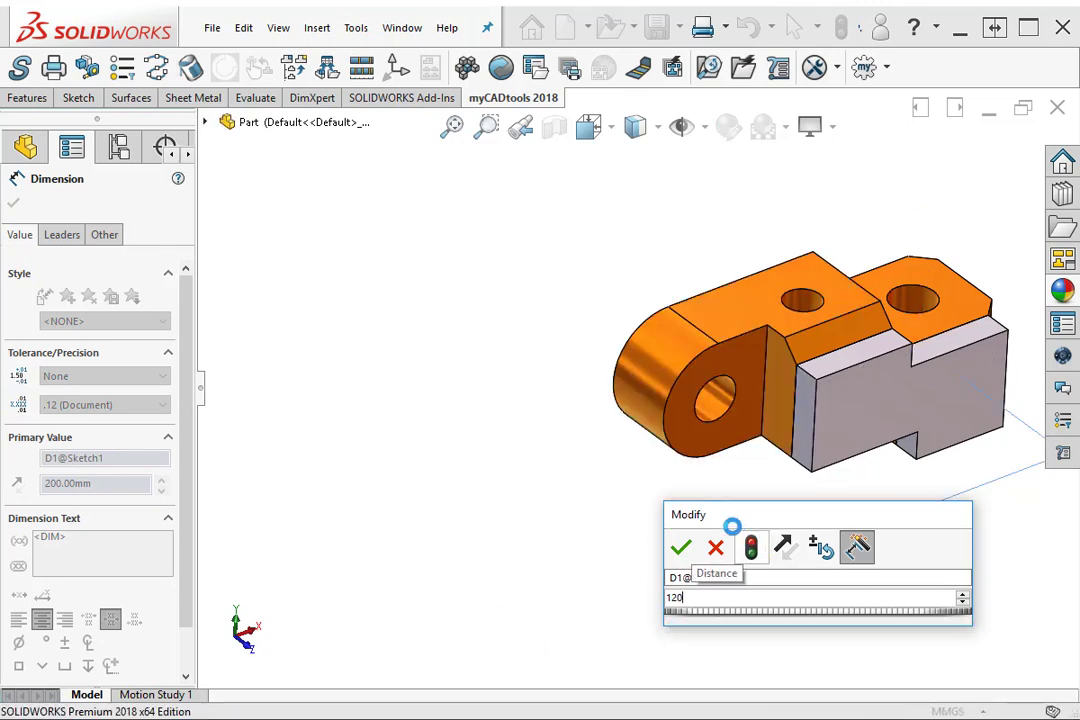
left_click(681, 547)
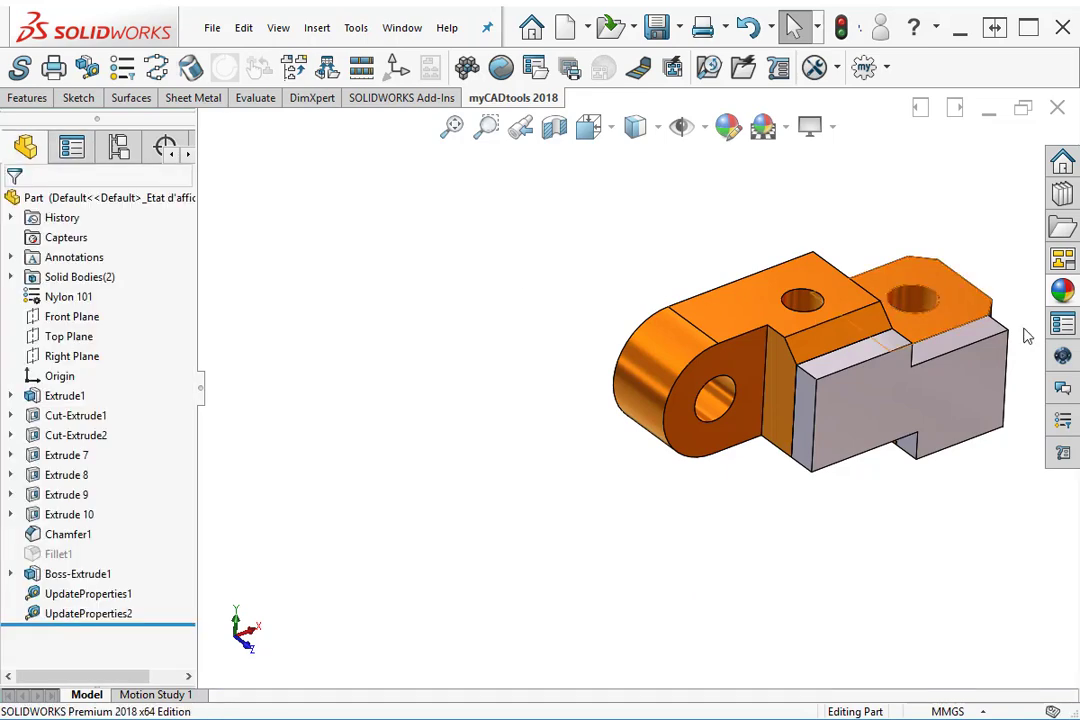
key("f")
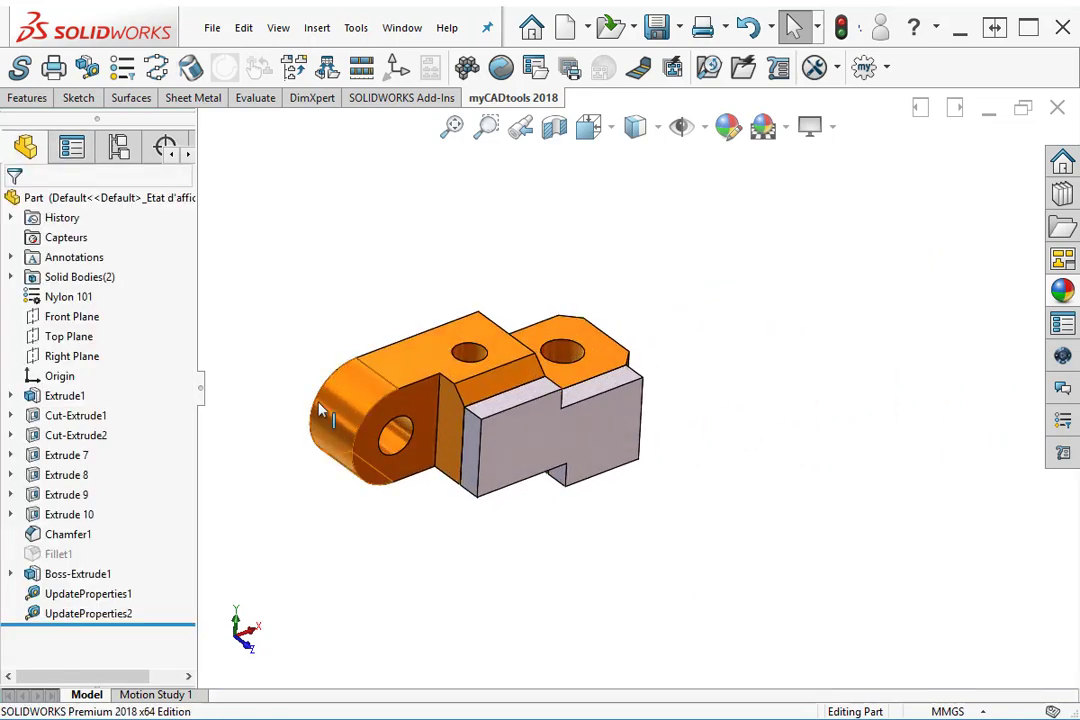
left_click(213, 28)
left_click(210, 450)
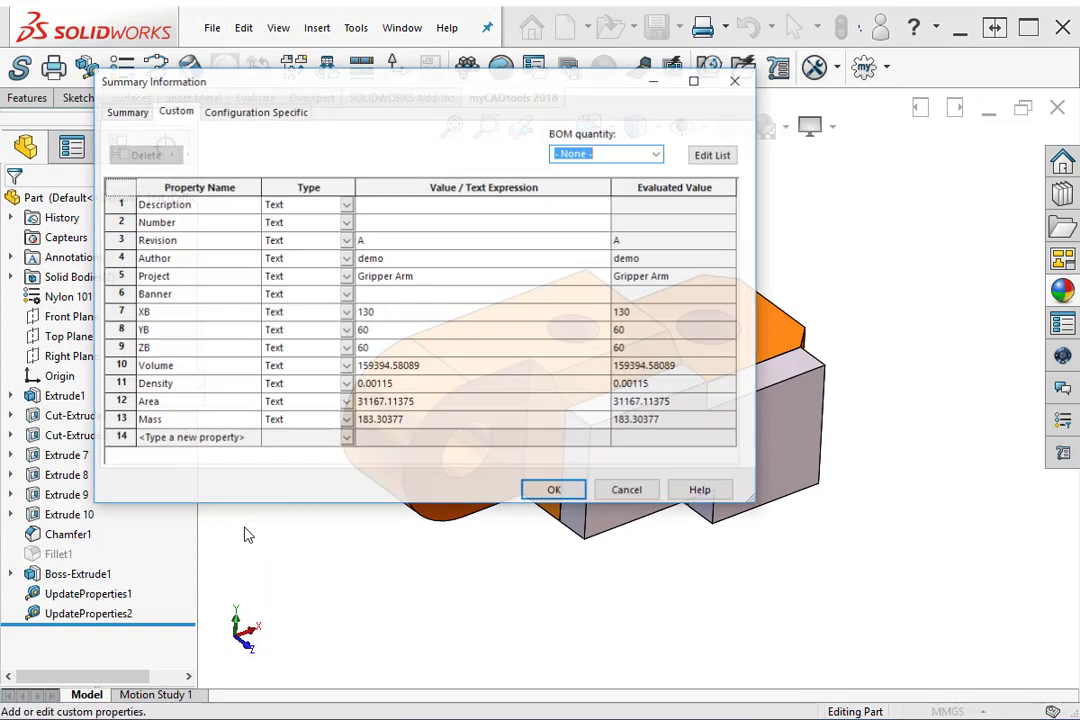
left_click(397, 408)
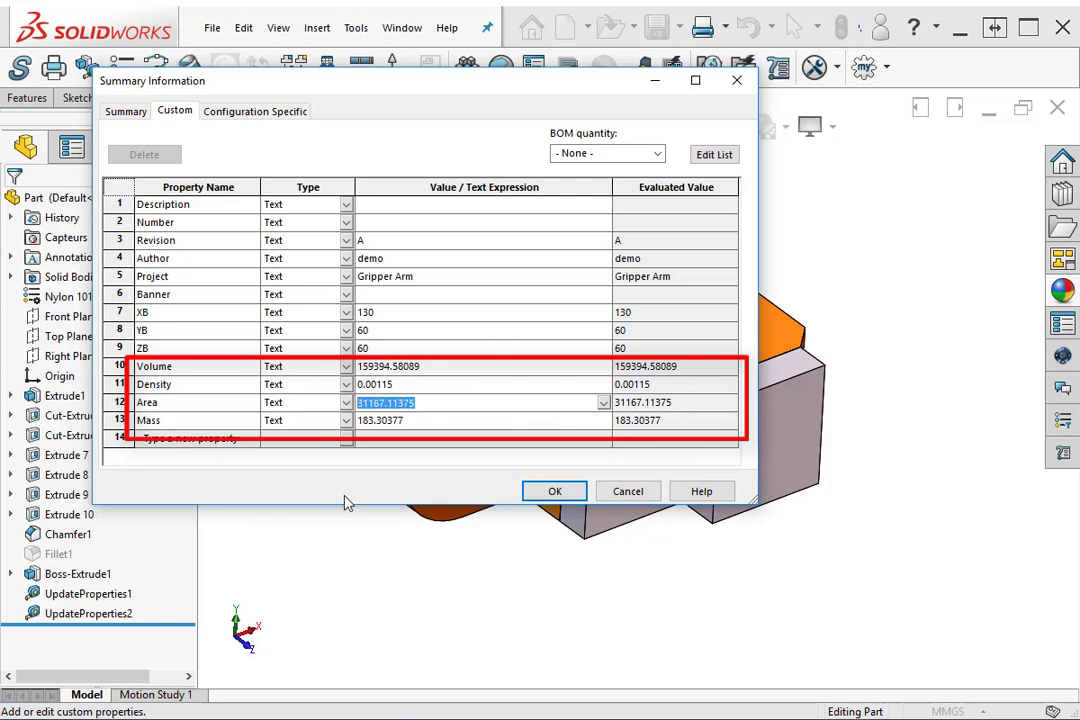
left_click(553, 491)
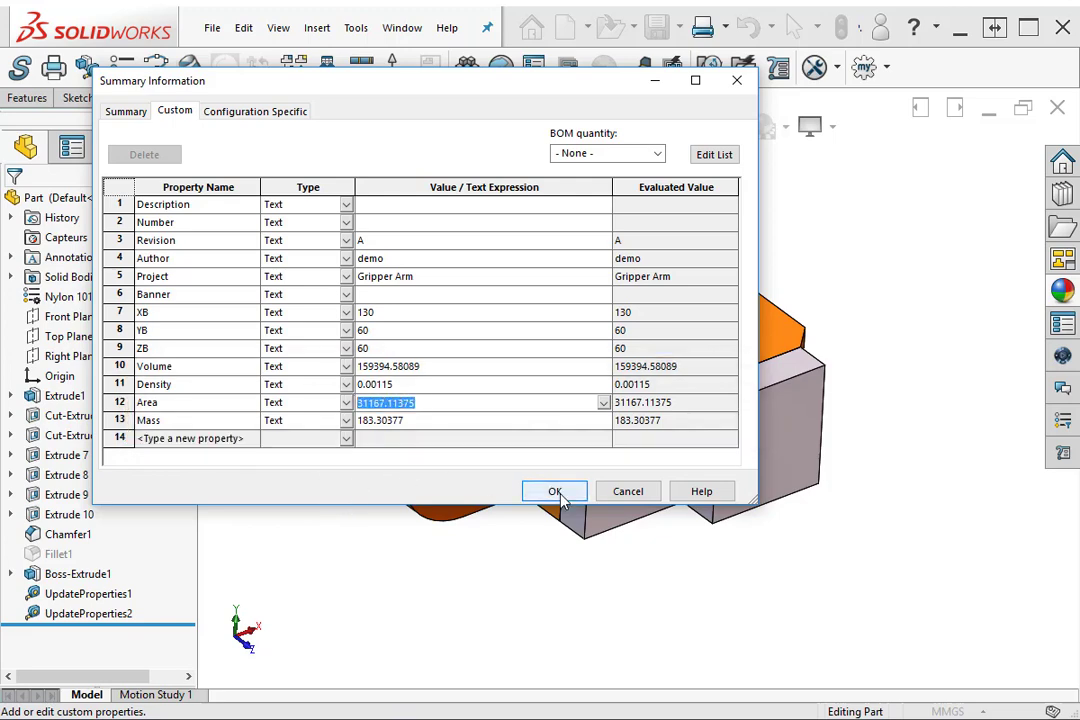